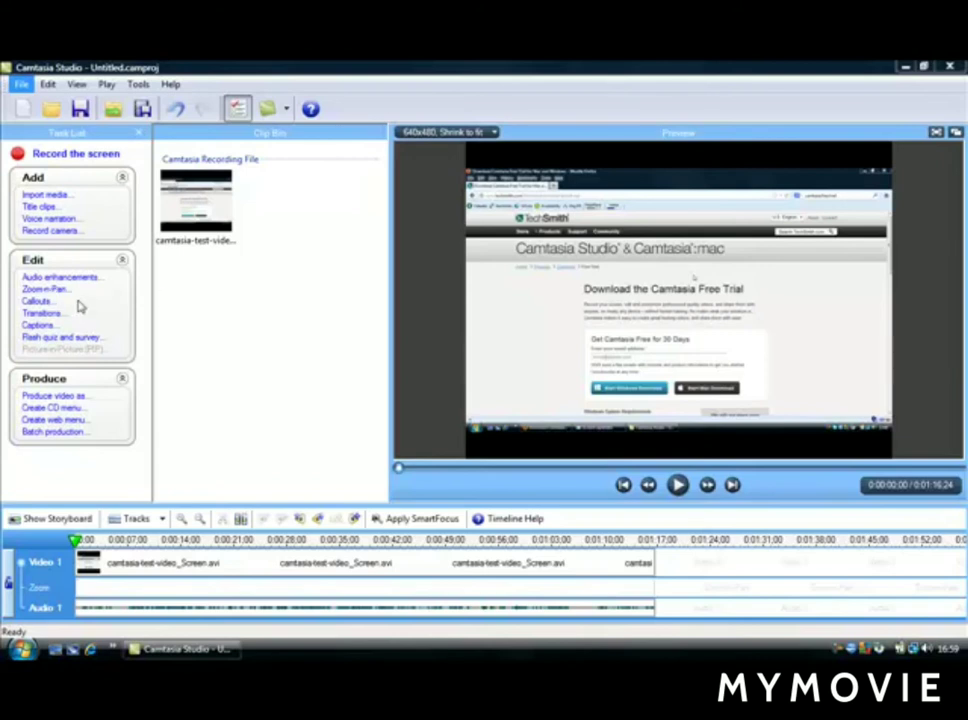
- Add a Zoom-n-Pan keyframe at 0:00:23;20 on the clip and set its zoom scale to about 106%
{"action": "left_click", "coordinate": [48, 290]}
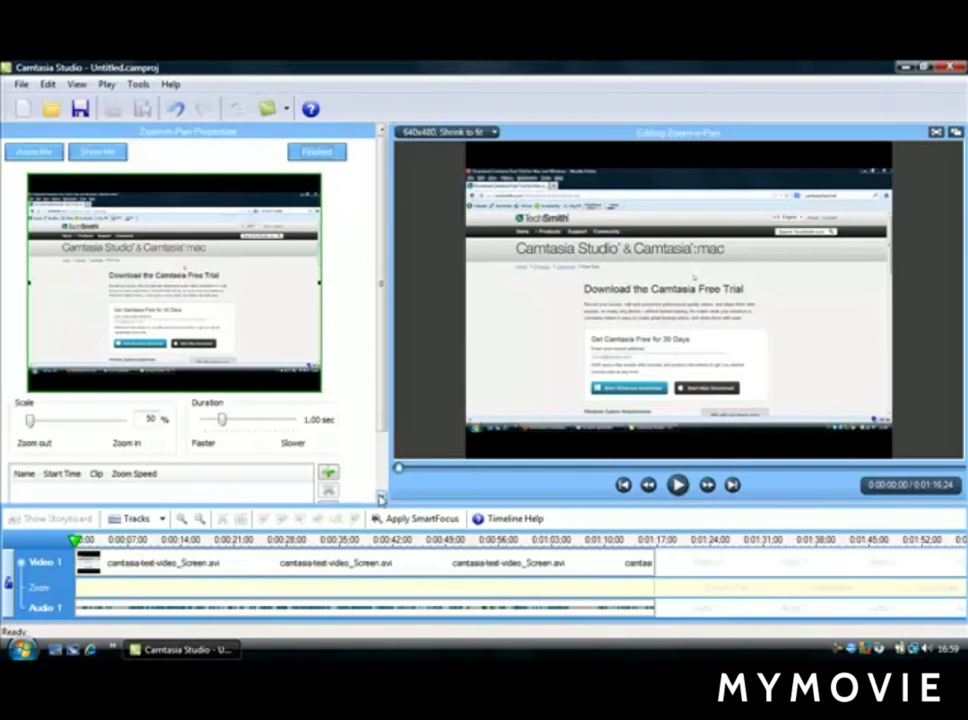
{"action": "scroll", "coordinate": [381, 499], "scroll_direction": "down", "scroll_amount": 5}
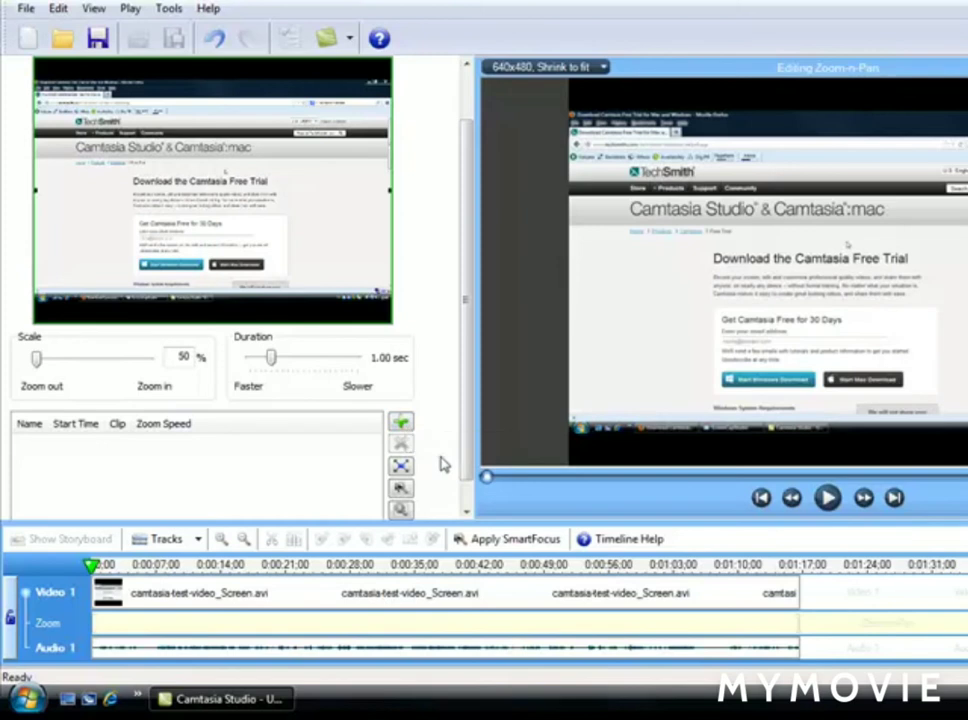
{"action": "left_click", "coordinate": [828, 498]}
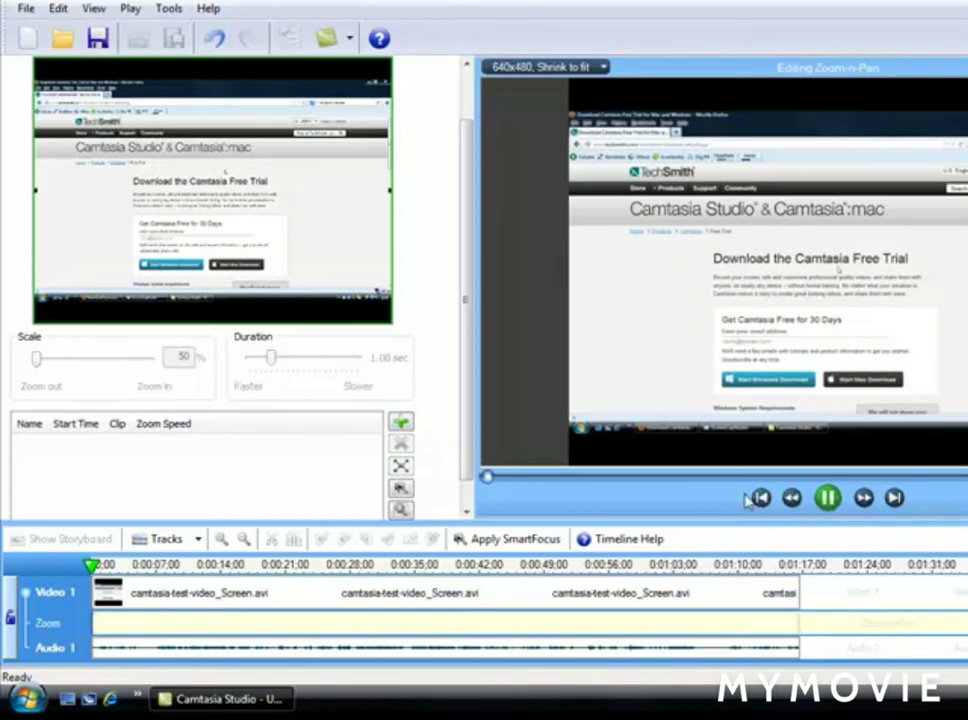
{"action": "left_click", "coordinate": [700, 479]}
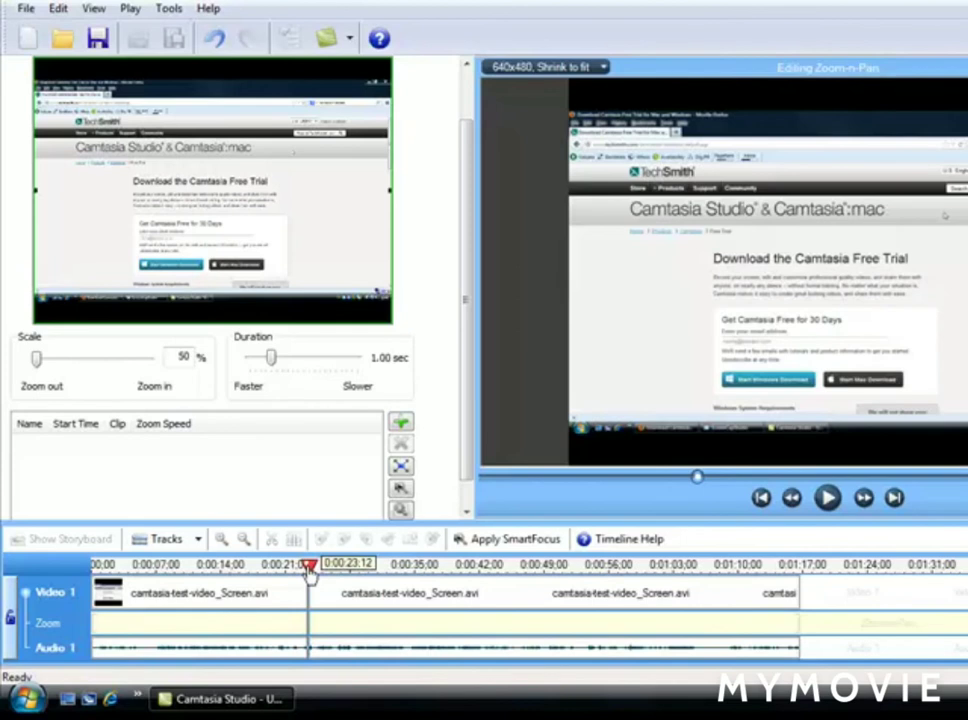
{"action": "left_click", "coordinate": [402, 424]}
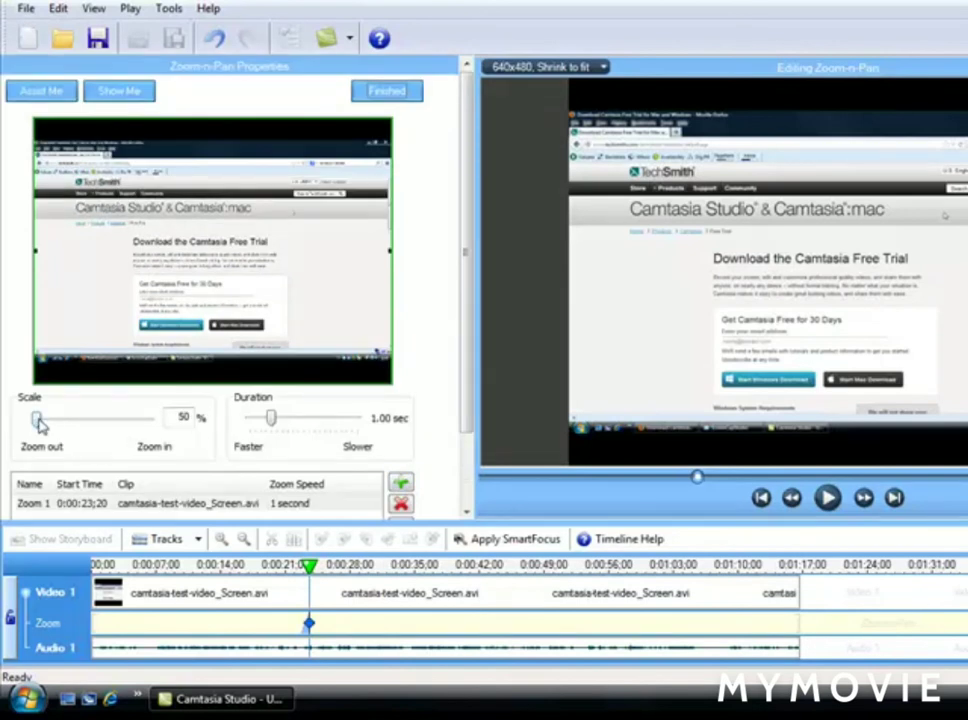
{"action": "left_click_drag", "start_coordinate": [40, 424], "coordinate": [5, 438]}
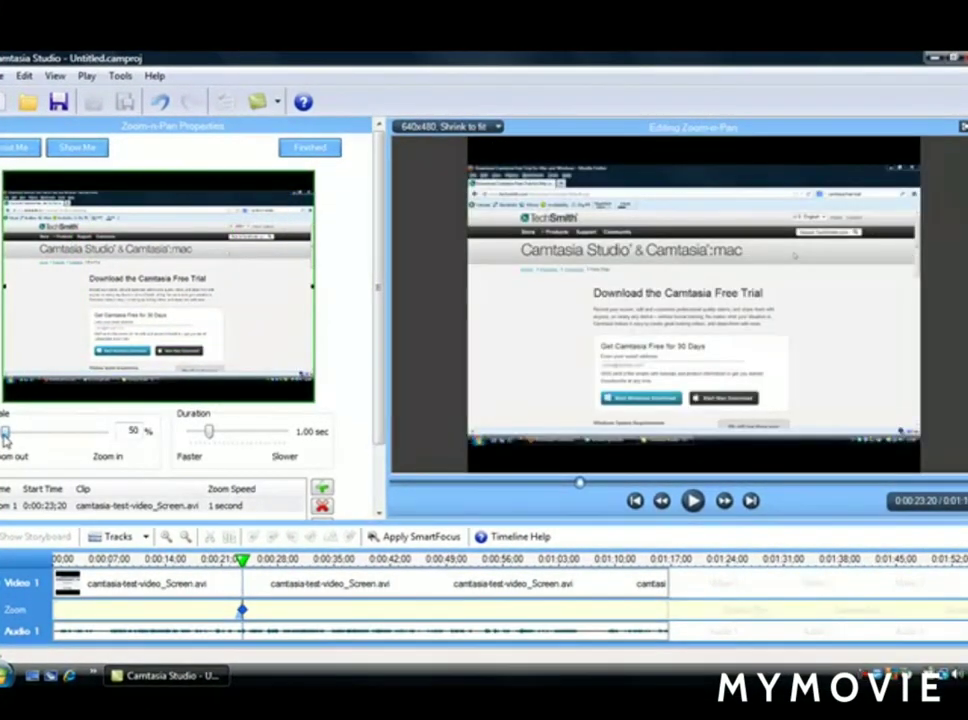
{"action": "left_click_drag", "start_coordinate": [5, 438], "coordinate": [58, 436]}
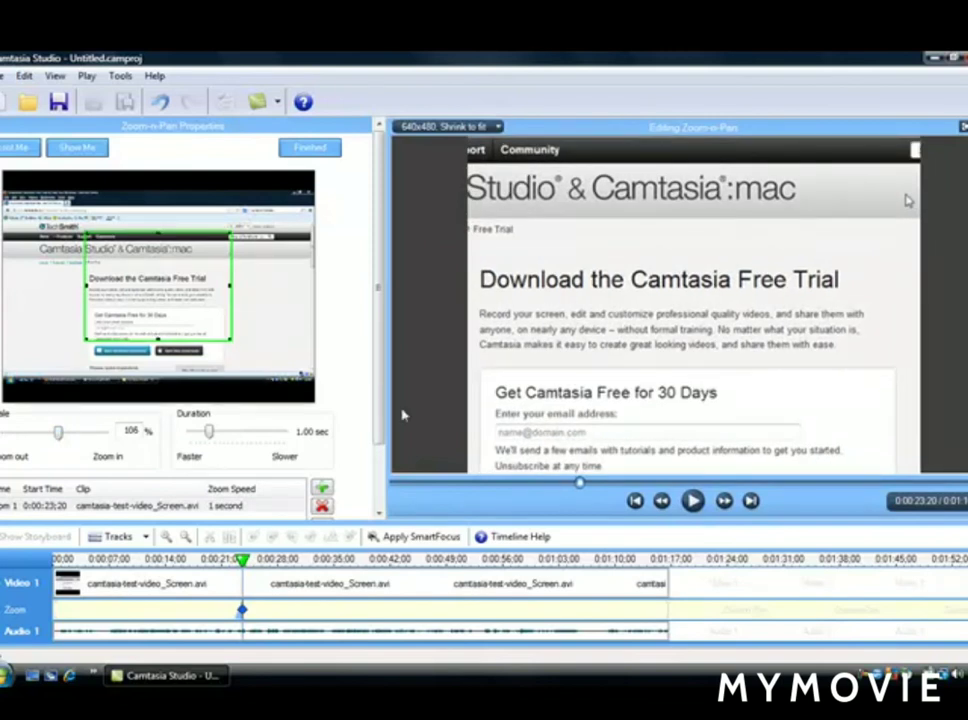
- Add a second zoom keyframe at 0:00:29;08 and zoom it back out to 50% scale
{"action": "left_click", "coordinate": [692, 501]}
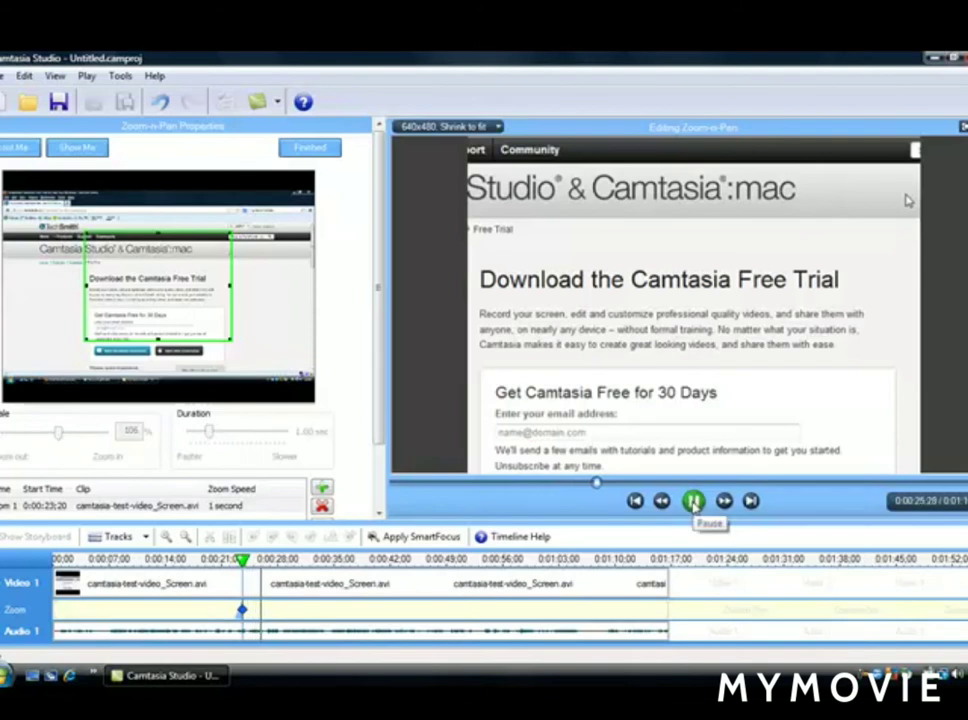
{"action": "left_click", "coordinate": [692, 501]}
{"action": "left_click_drag", "start_coordinate": [602, 485], "coordinate": [626, 487]}
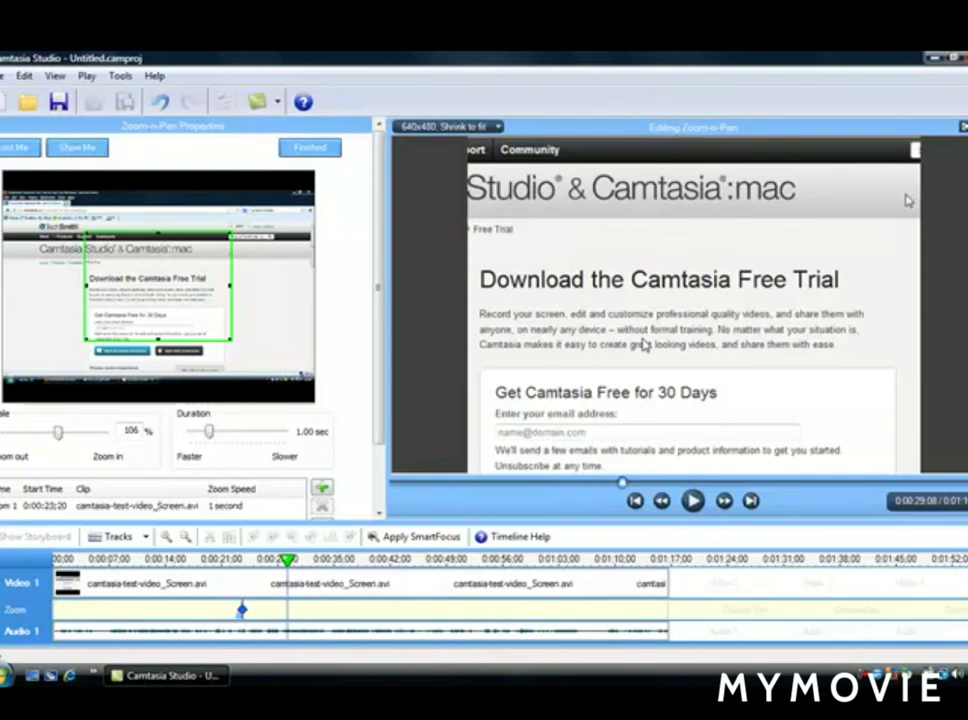
{"action": "left_click", "coordinate": [325, 490]}
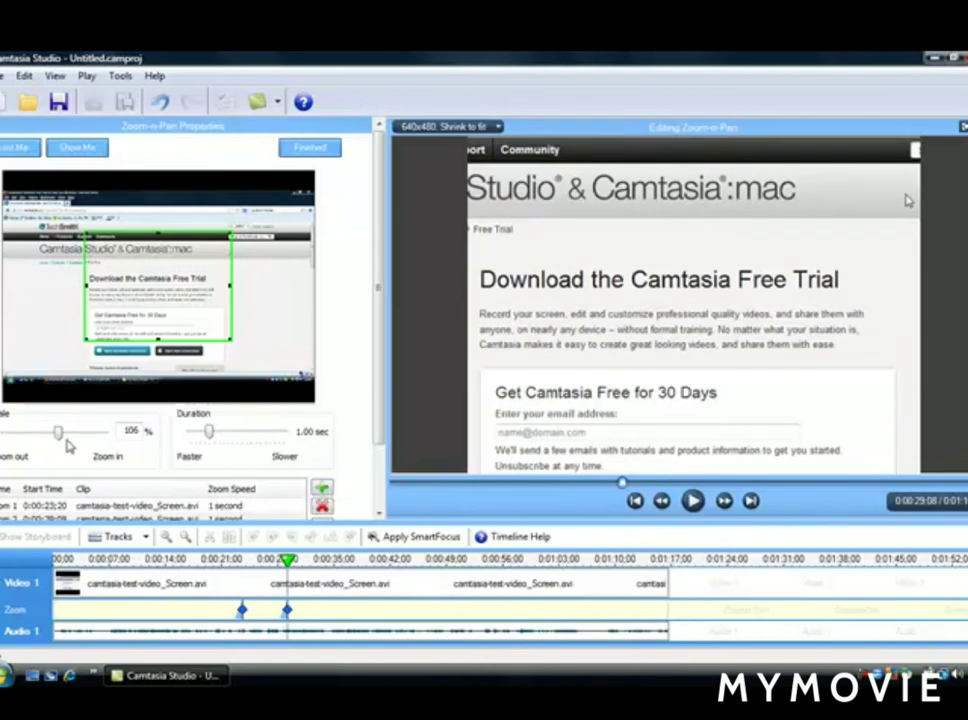
{"action": "left_click_drag", "start_coordinate": [57, 432], "coordinate": [3, 443]}
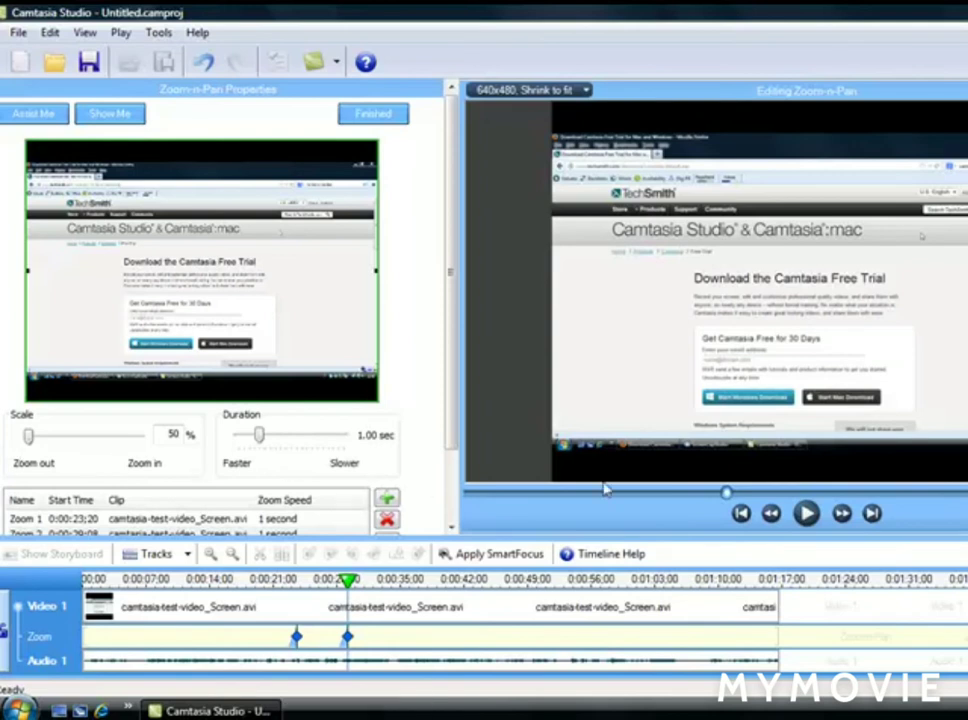
- Play the clip from about 0:00:22 to preview the zoom in and zoom out
{"action": "left_click", "coordinate": [806, 513]}
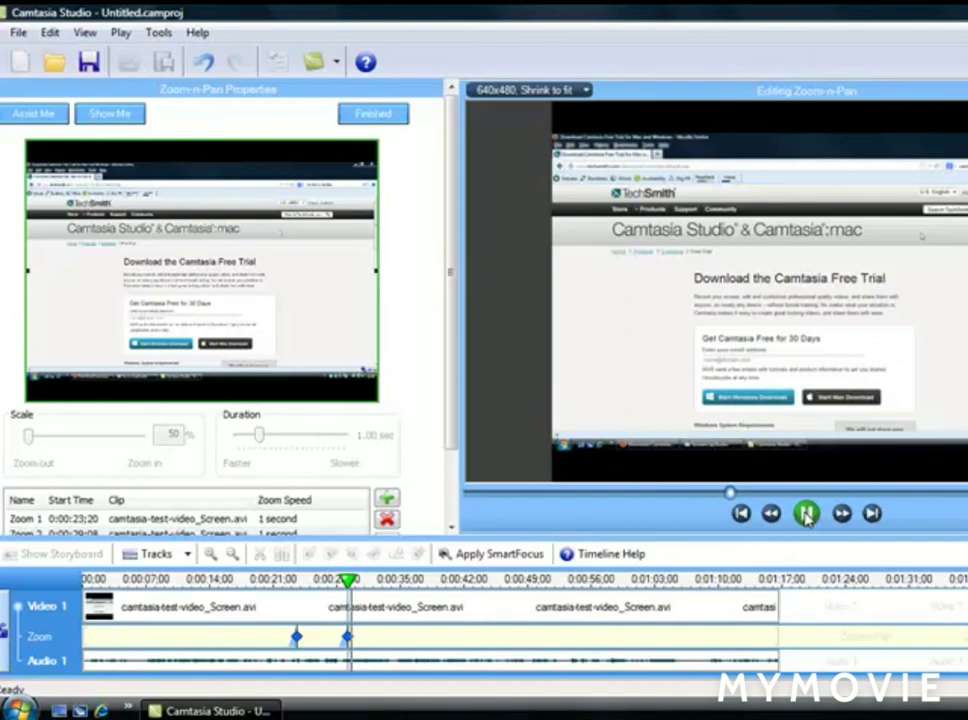
{"action": "left_click", "coordinate": [807, 513]}
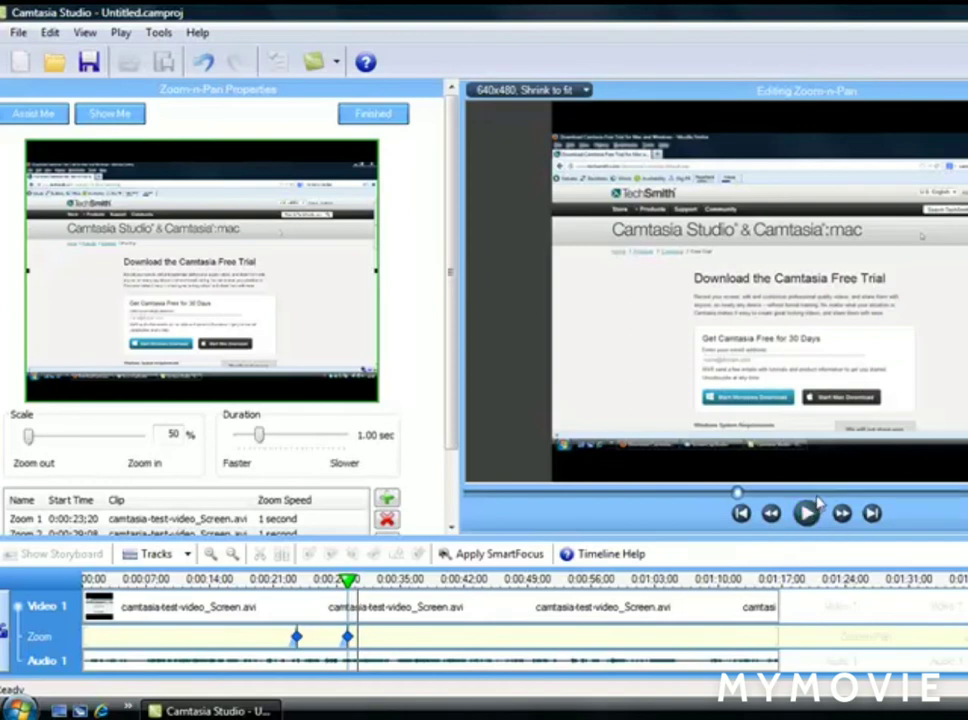
{"action": "left_click", "coordinate": [812, 507]}
{"action": "left_click_drag", "start_coordinate": [816, 495], "coordinate": [670, 500]}
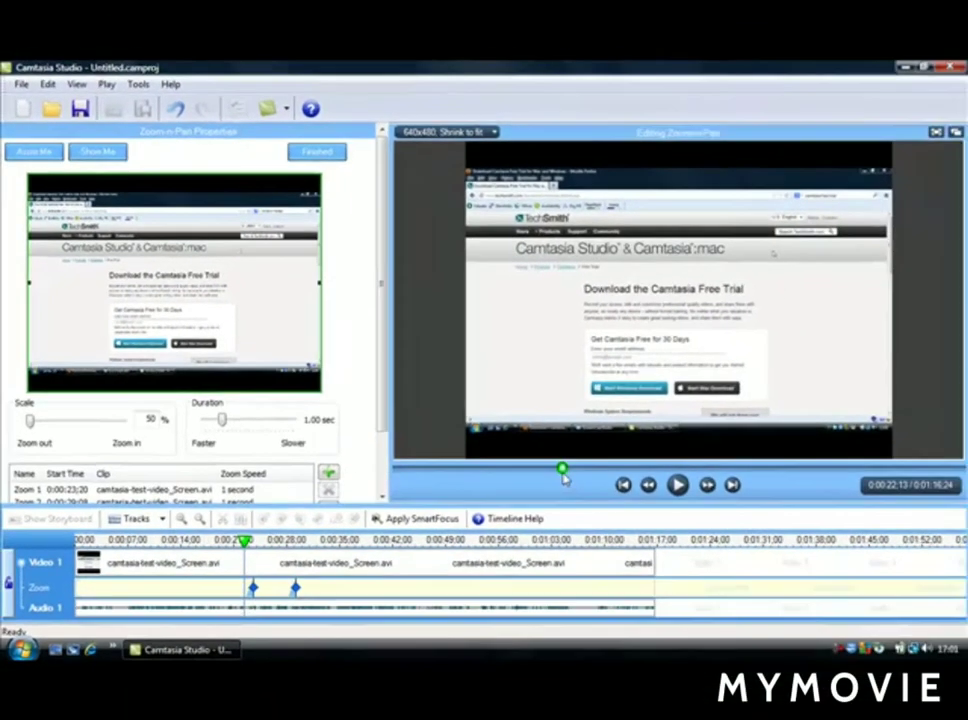
{"action": "left_click_drag", "start_coordinate": [565, 474], "coordinate": [566, 474]}
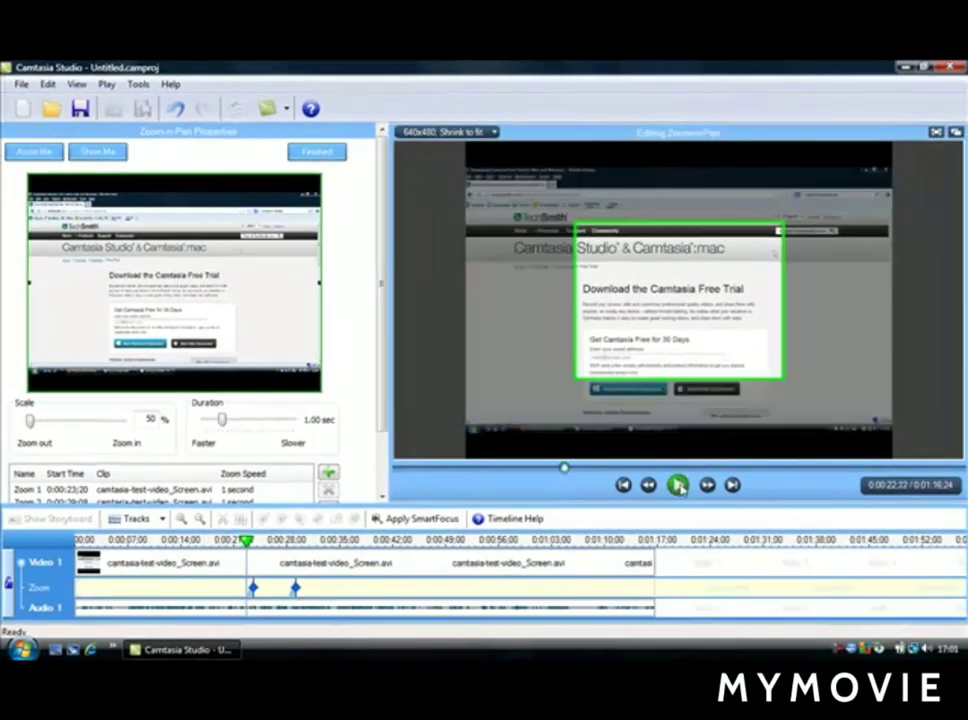
{"action": "left_click", "coordinate": [562, 467]}
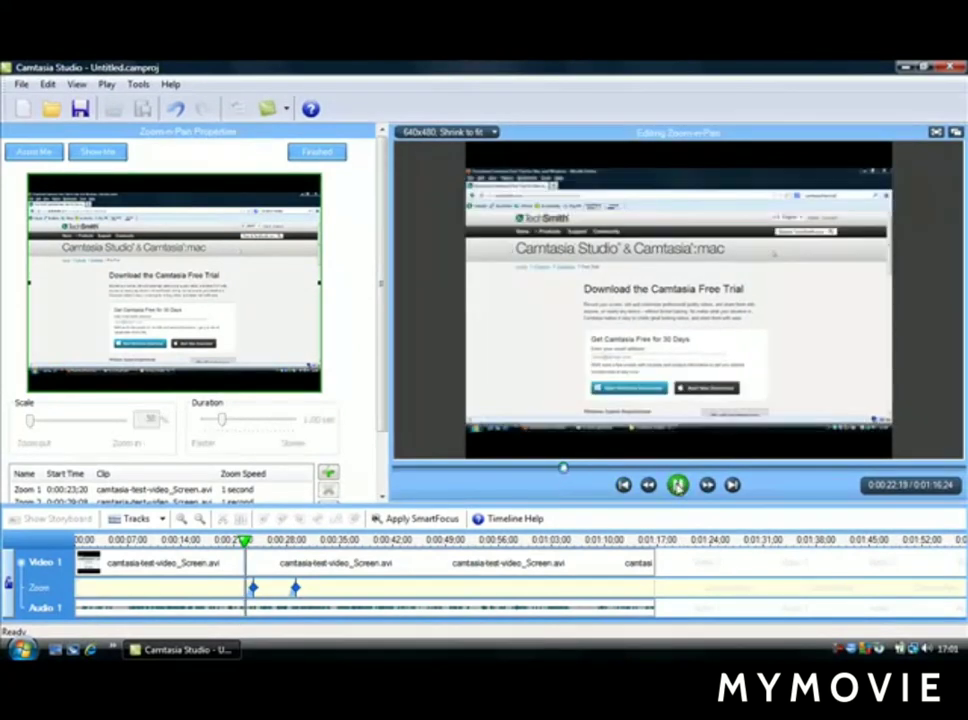
{"action": "left_click", "coordinate": [678, 485]}
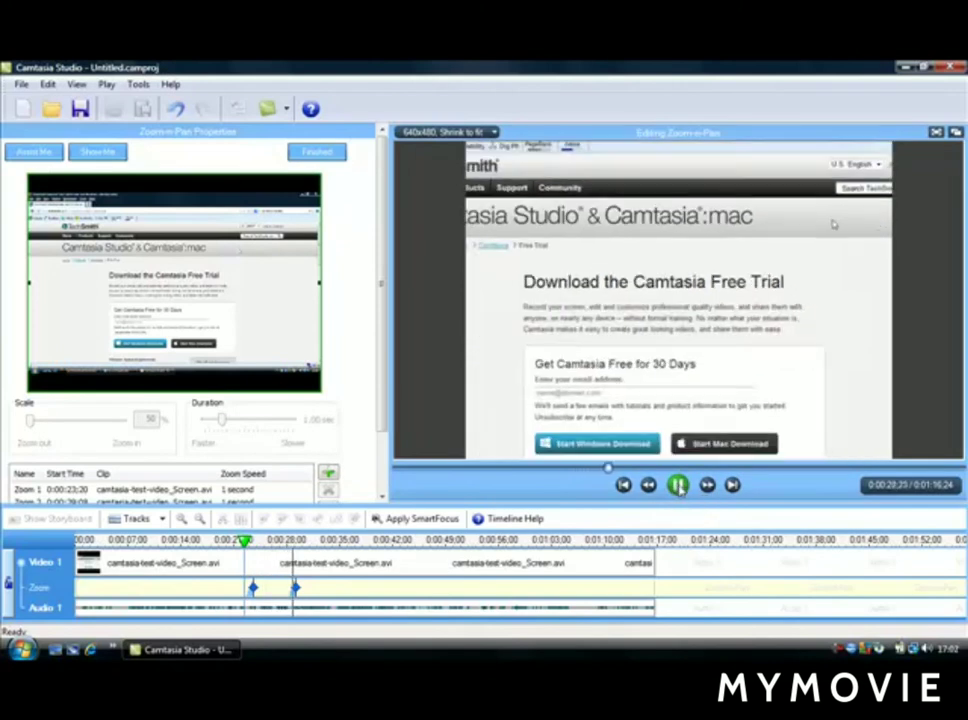
{"action": "left_click", "coordinate": [678, 485]}
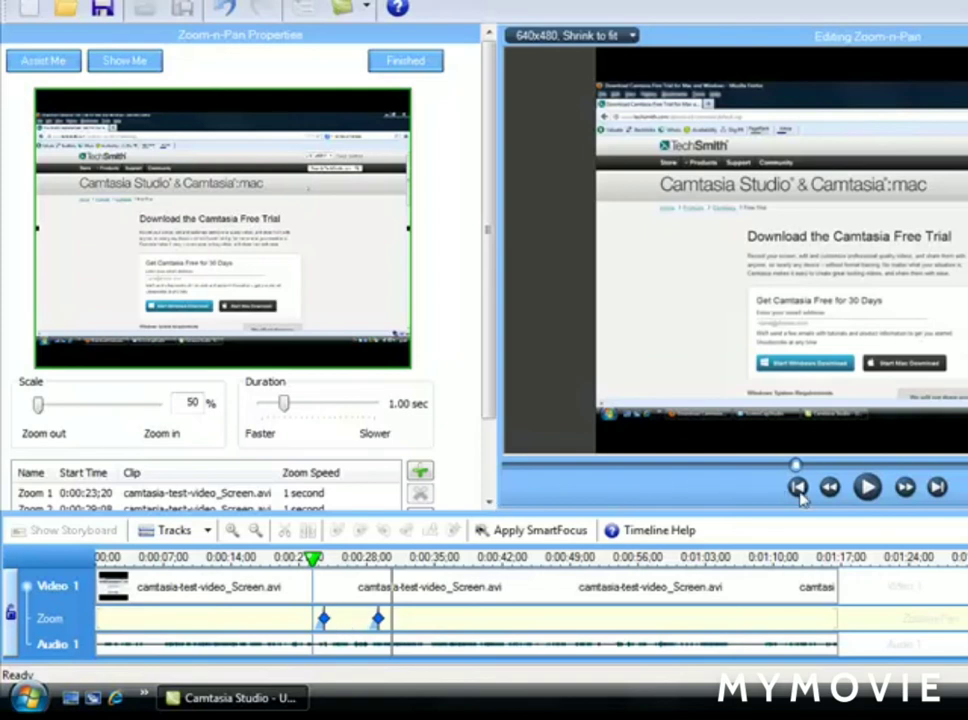
- Add a third zoom keyframe at 0:00:54;02 in the clip
{"action": "left_click", "coordinate": [925, 467]}
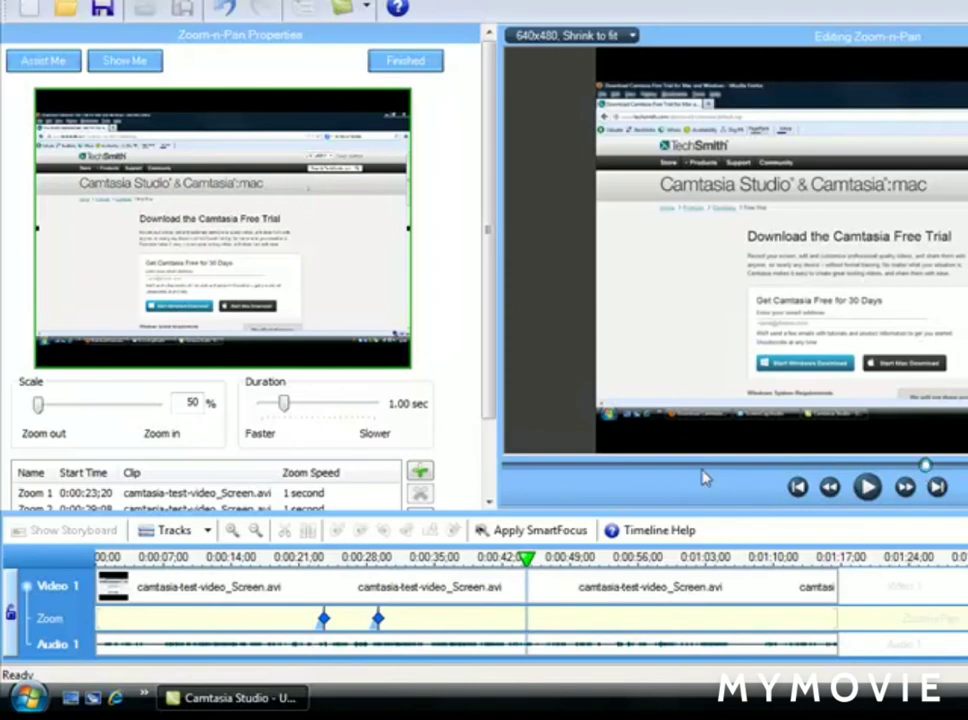
{"action": "left_click_drag", "start_coordinate": [925, 467], "coordinate": [967, 467]}
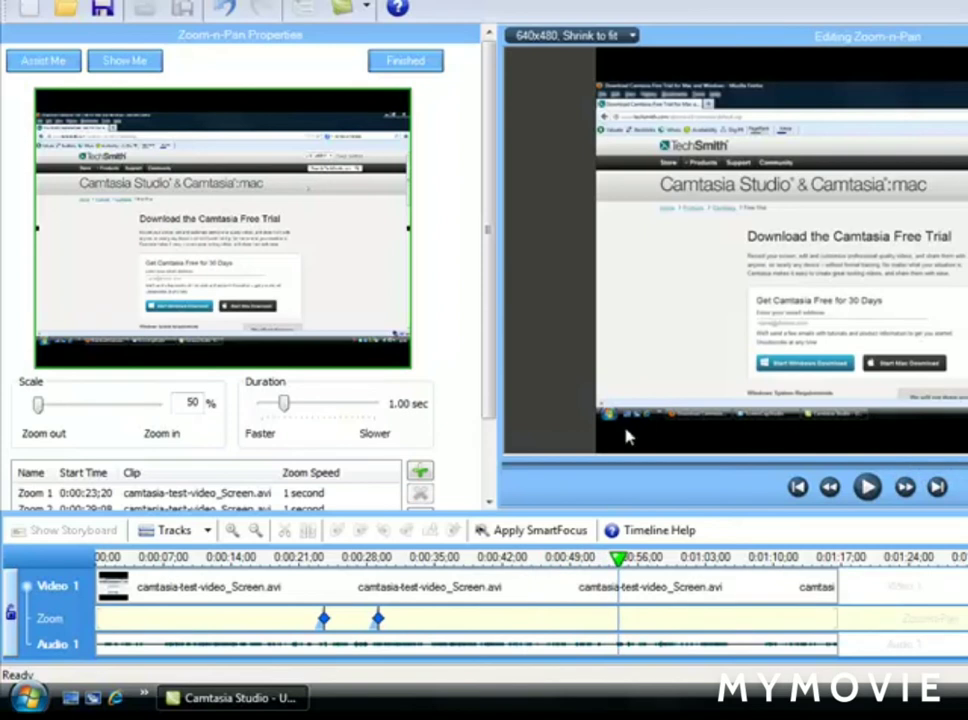
{"action": "left_click", "coordinate": [422, 473]}
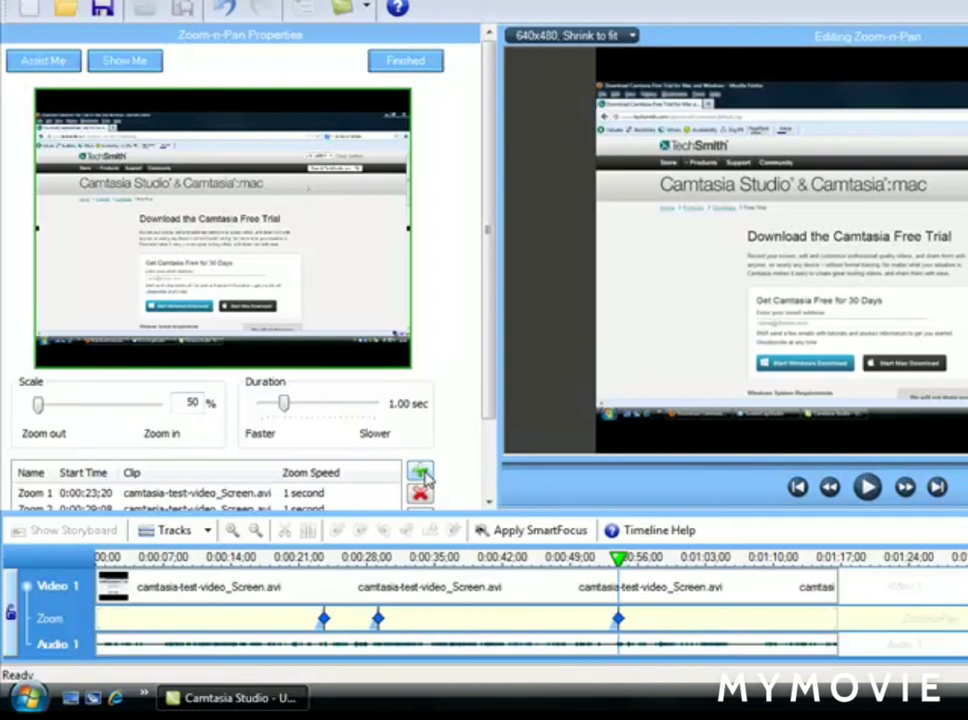
- Zoom the third keyframe in to about 320% and position its zoom area over the page's language selector and search box
{"action": "left_click_drag", "start_coordinate": [41, 413], "coordinate": [110, 424]}
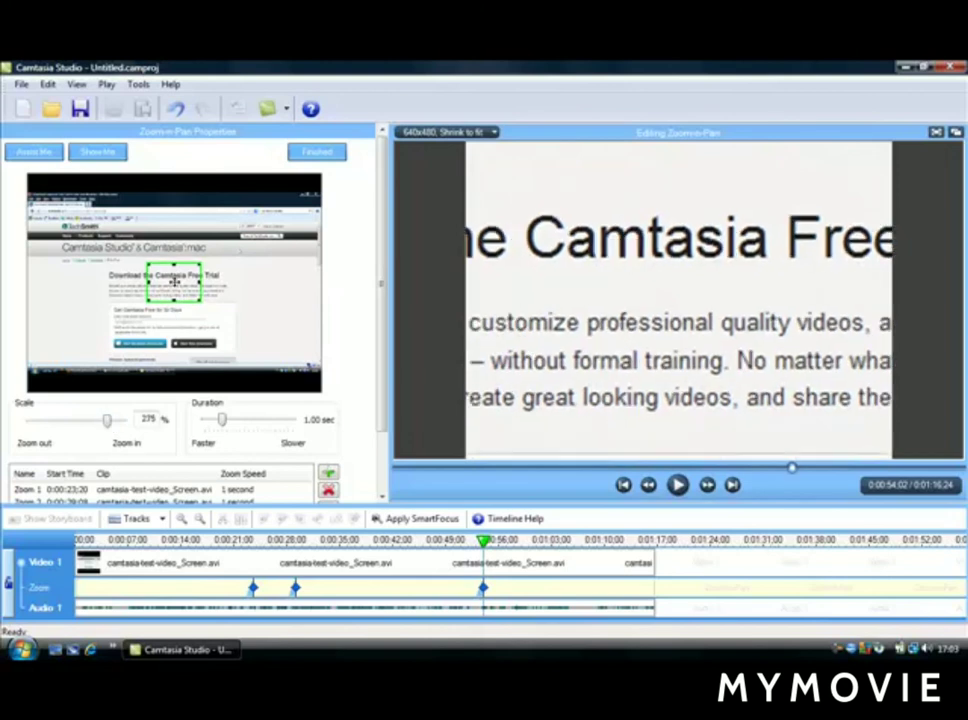
{"action": "left_click_drag", "start_coordinate": [151, 273], "coordinate": [111, 260]}
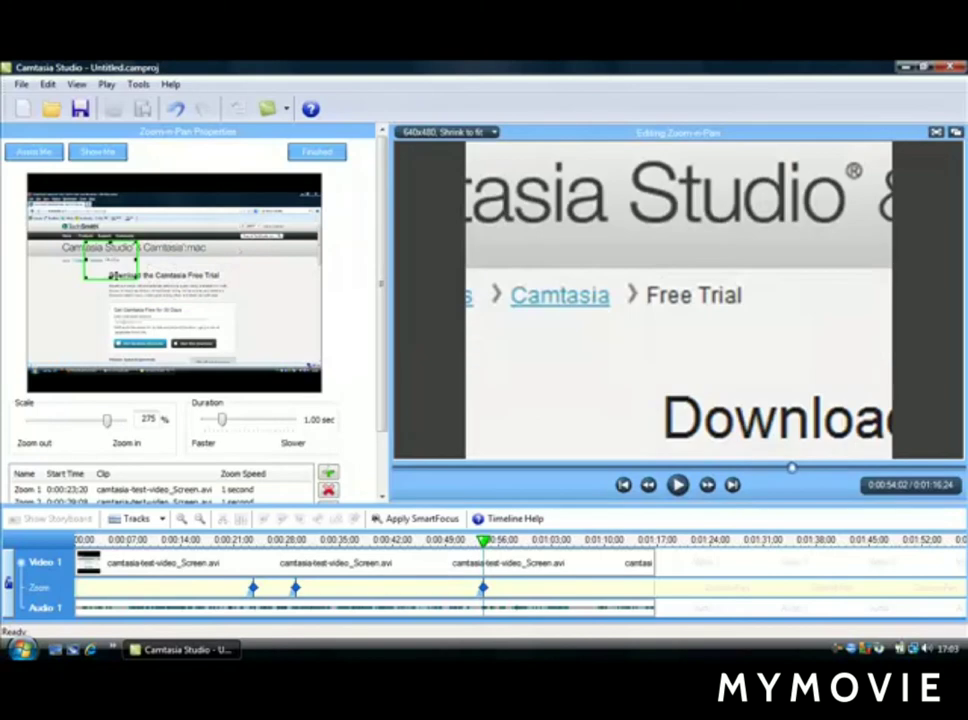
{"action": "left_click_drag", "start_coordinate": [109, 421], "coordinate": [94, 421]}
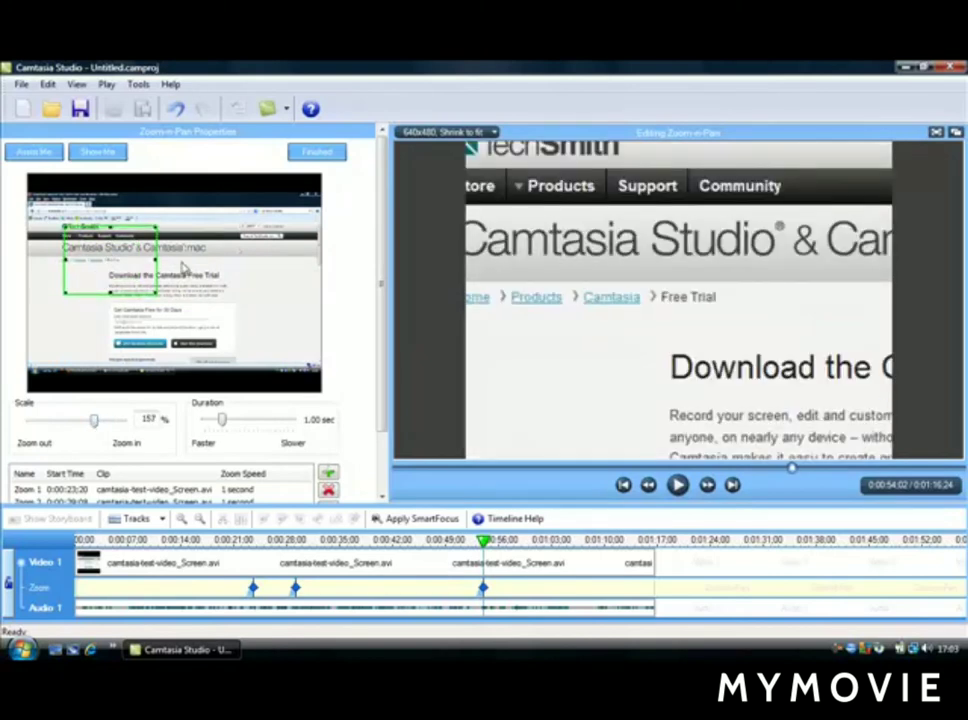
{"action": "left_click_drag", "start_coordinate": [144, 264], "coordinate": [258, 257]}
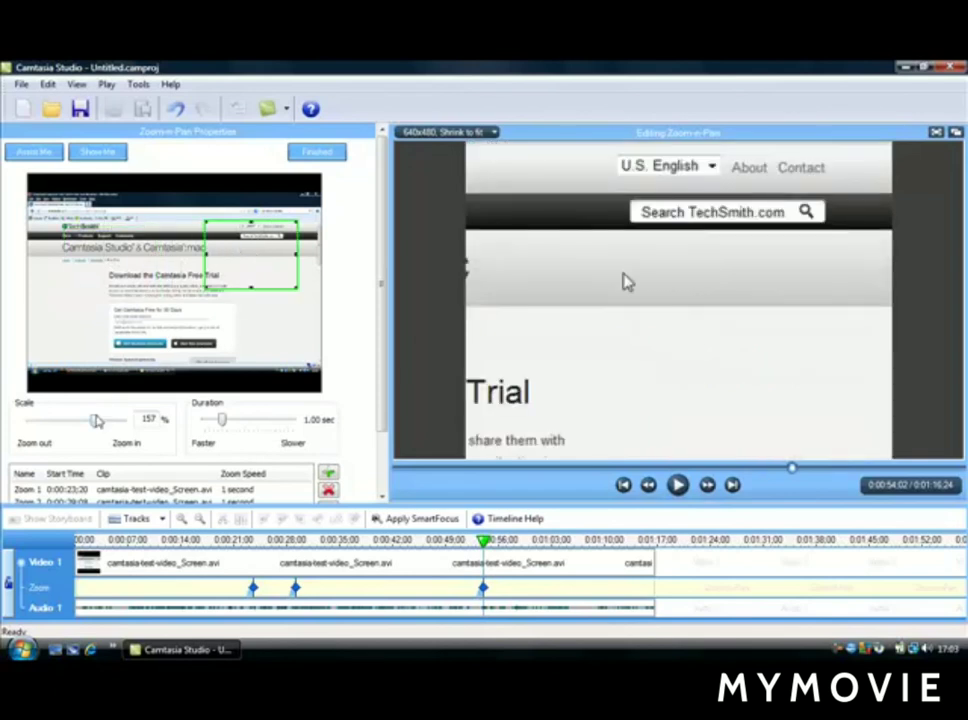
{"action": "left_click_drag", "start_coordinate": [94, 421], "coordinate": [110, 423]}
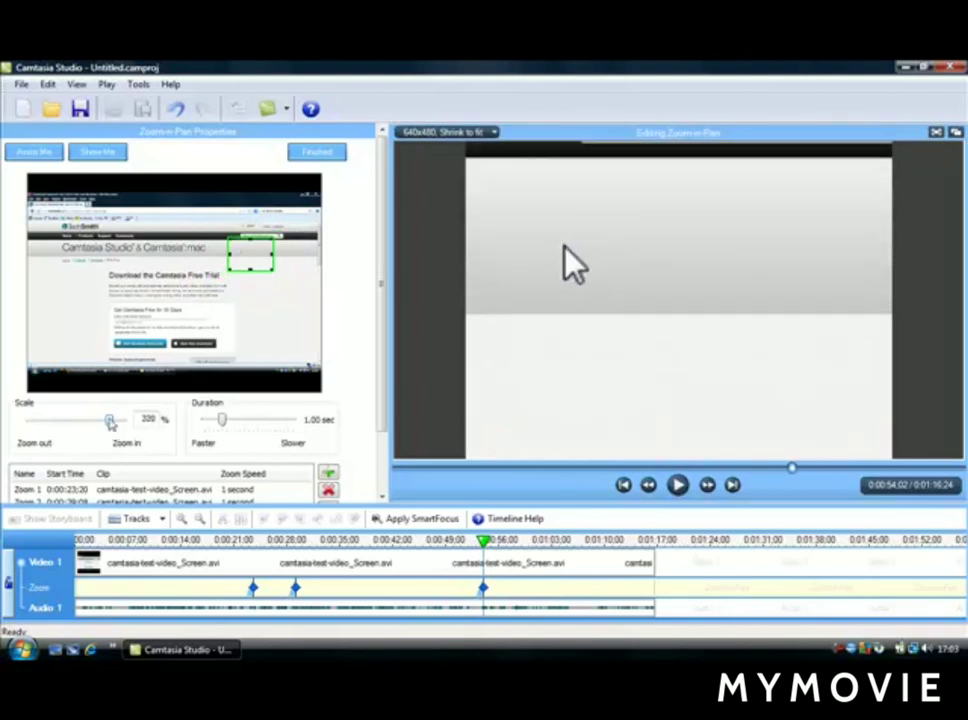
{"action": "left_click_drag", "start_coordinate": [247, 252], "coordinate": [259, 231]}
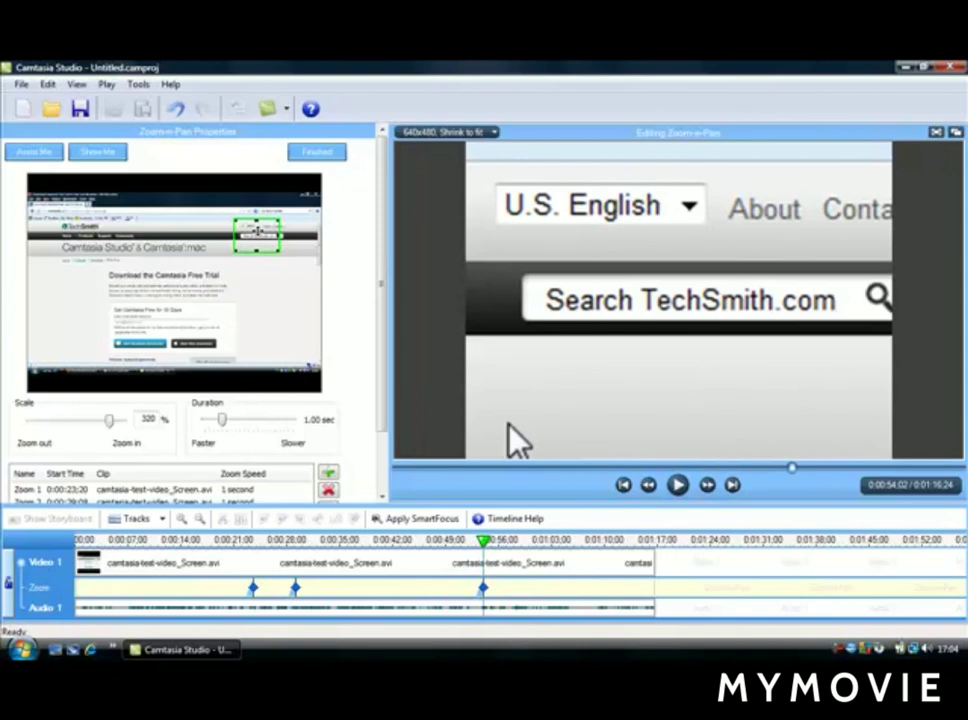
- Add a fourth zoom keyframe at 0:01:01;19, zoom it out to 50% scale, and finish the Zoom-n-Pan editing
{"action": "left_click", "coordinate": [679, 486]}
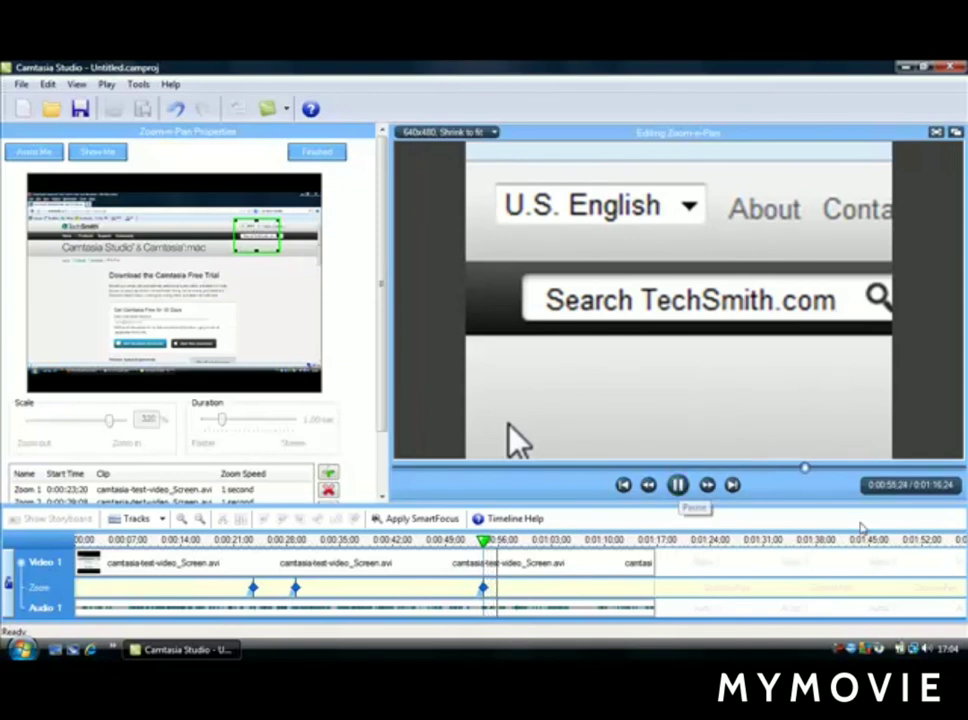
{"action": "left_click", "coordinate": [848, 472]}
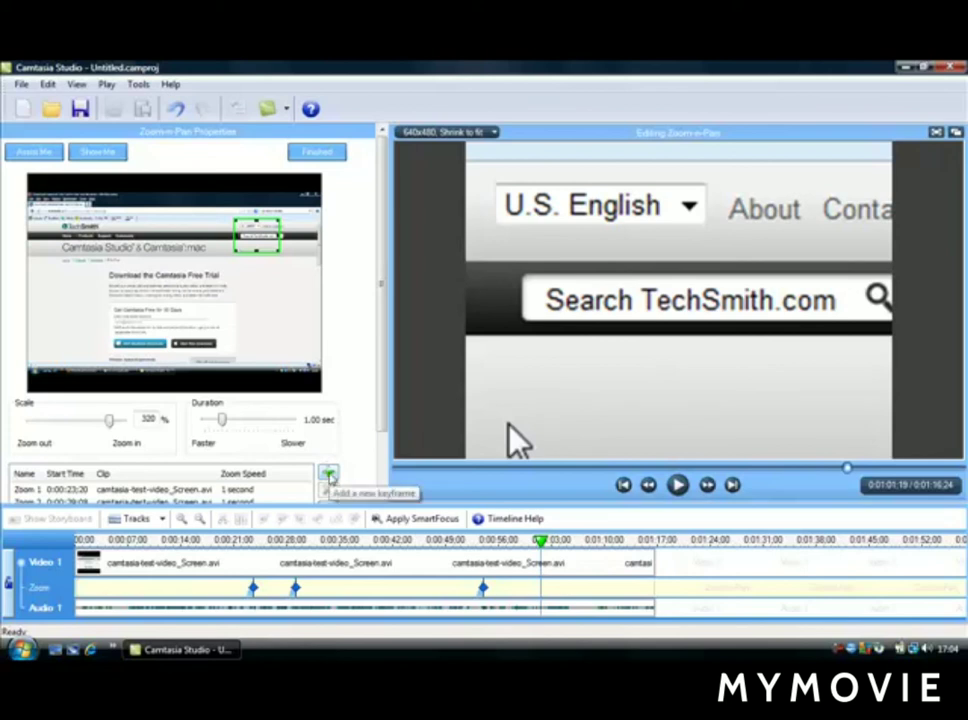
{"action": "left_click", "coordinate": [329, 476]}
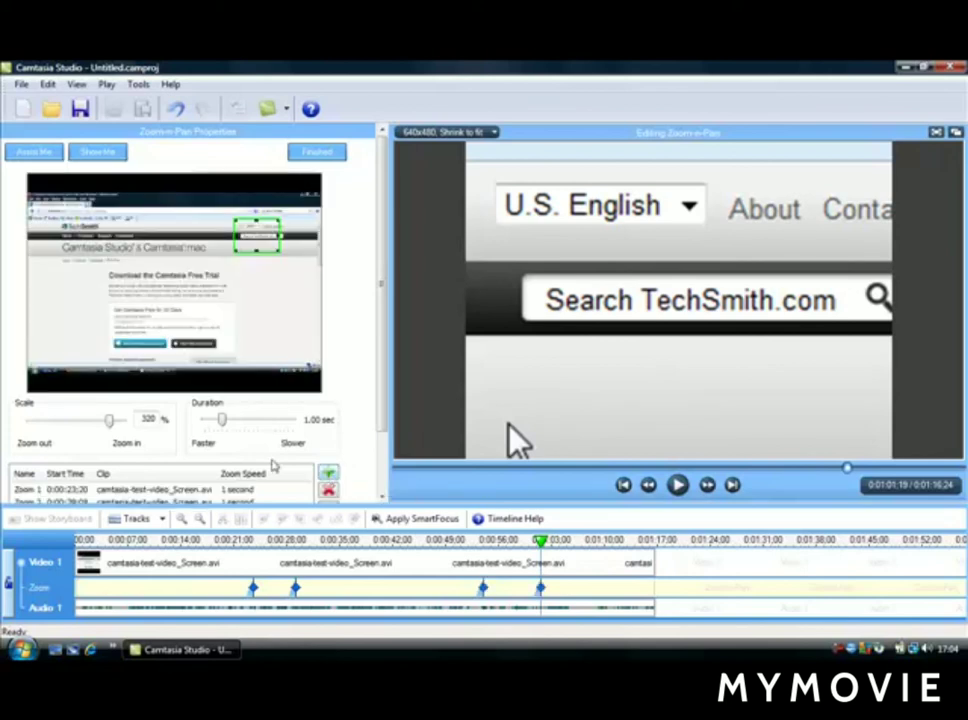
{"action": "left_click_drag", "start_coordinate": [109, 424], "coordinate": [30, 428]}
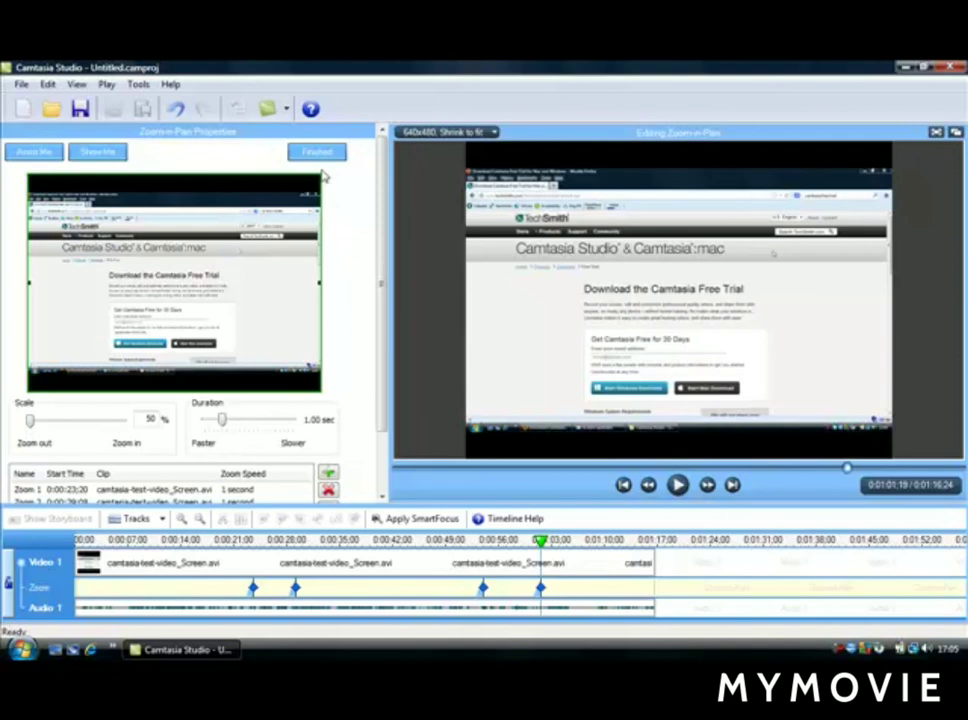
{"action": "left_click", "coordinate": [320, 153]}
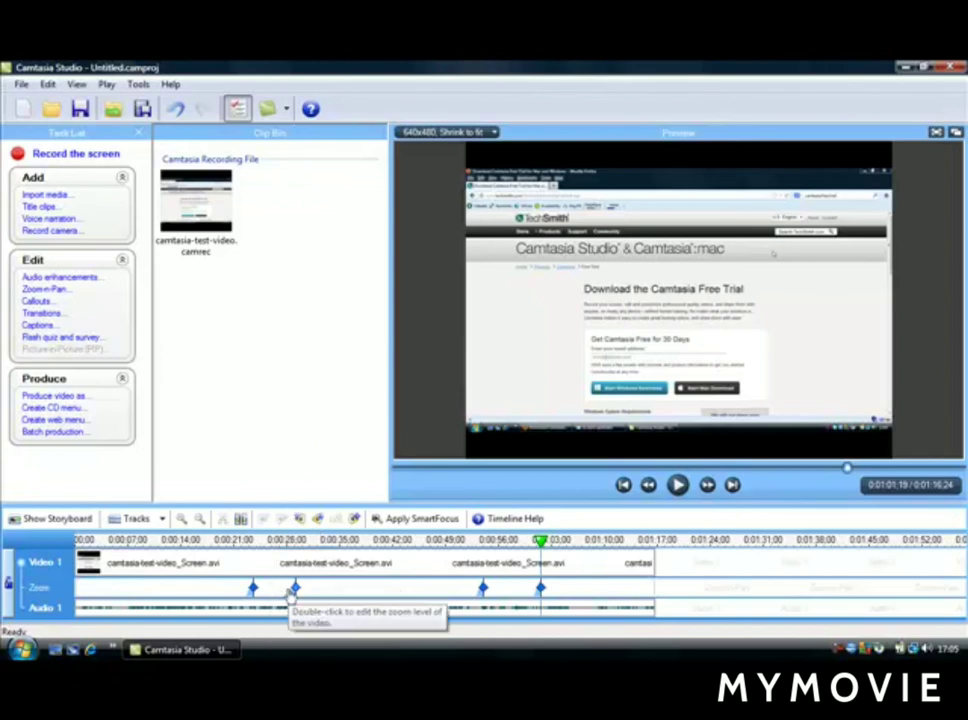
- Reopen the Zoom-n-Pan properties and review the listed keyframes one by one from Zoom 4 to Zoom 1
{"action": "left_click", "coordinate": [44, 288]}
{"action": "scroll", "coordinate": [380, 319], "scroll_direction": "down", "scroll_amount": 2}
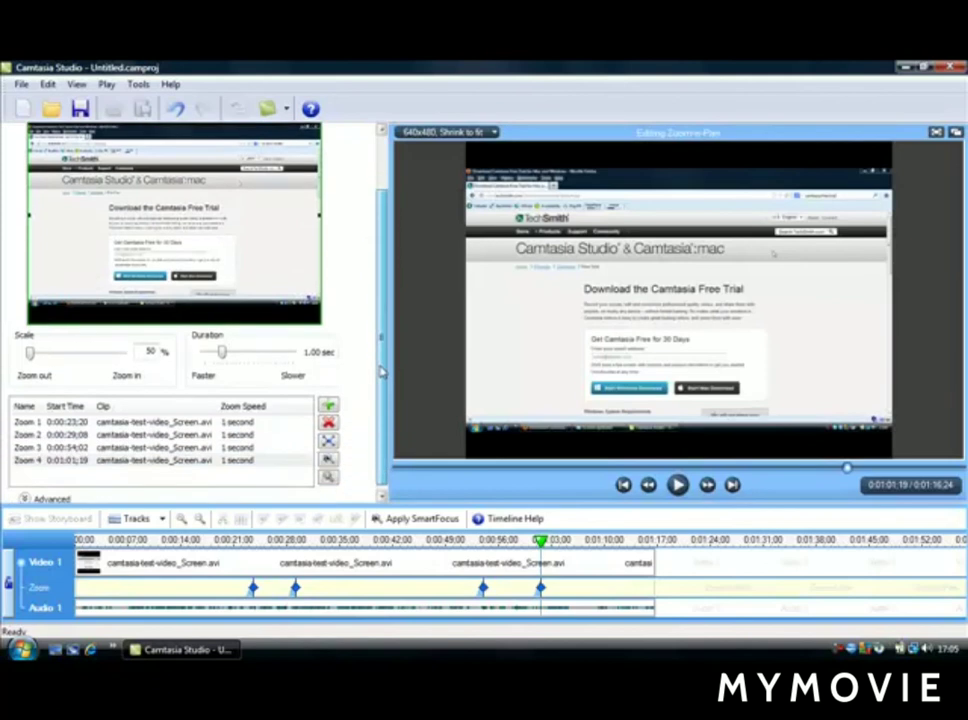
{"action": "left_click", "coordinate": [262, 460]}
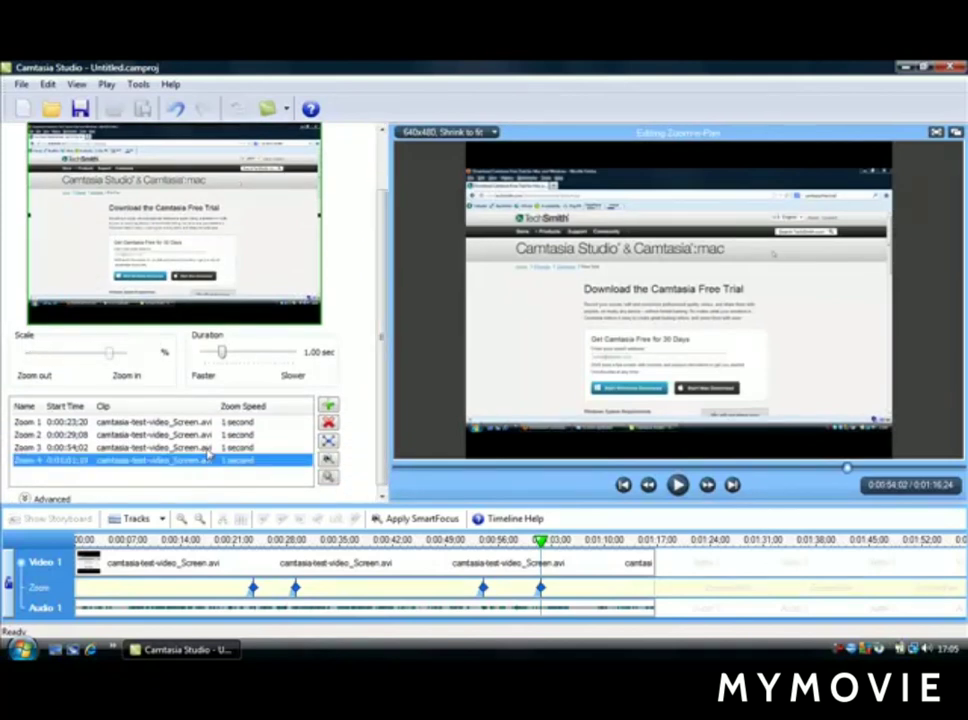
{"action": "left_click", "coordinate": [208, 447]}
{"action": "left_click", "coordinate": [208, 435]}
{"action": "left_click", "coordinate": [209, 422]}
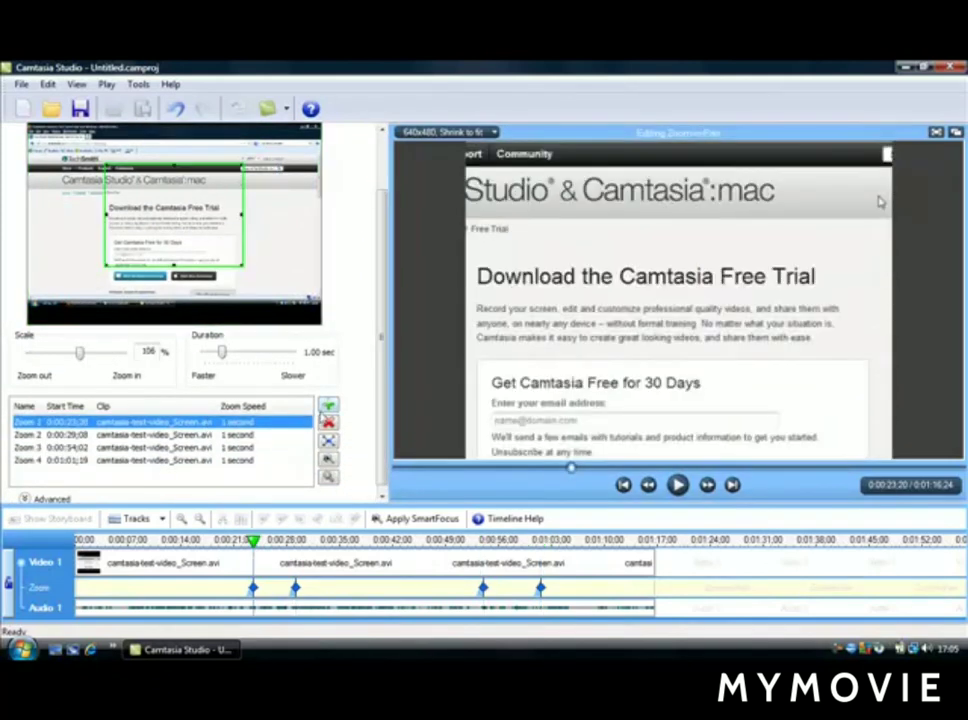
- Delete the second zoom keyframe, at 0:00:29;08, from the keyframe list
{"action": "left_click", "coordinate": [244, 437]}
{"action": "left_click", "coordinate": [328, 422]}
{"action": "left_click", "coordinate": [520, 389]}
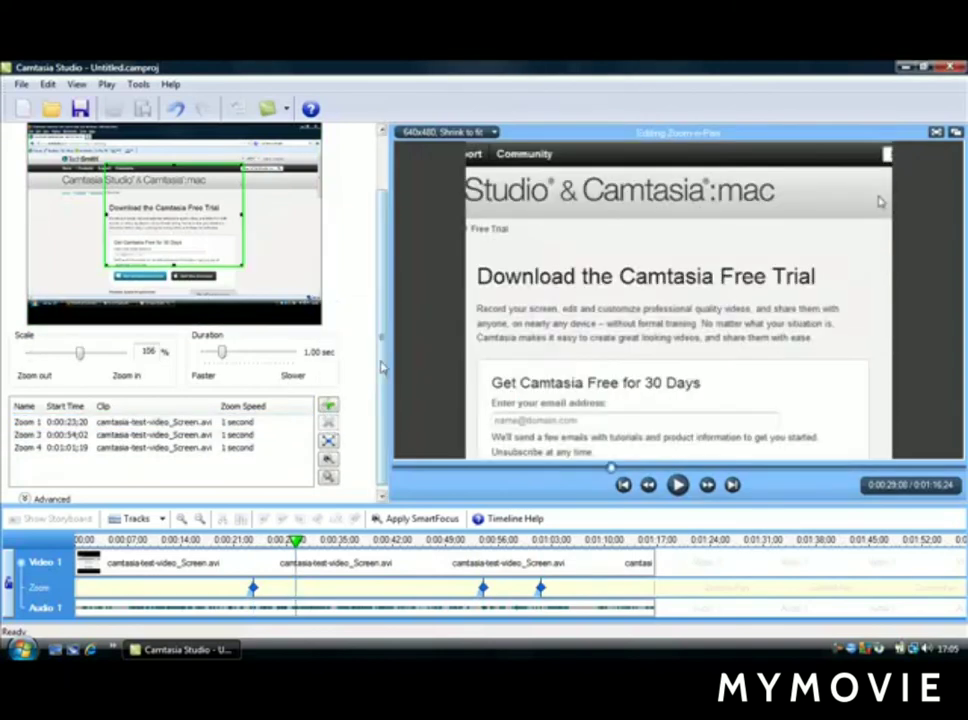
- Add a new zoom keyframe at 0:00:29;08 and zoom it out to about 89% scale
{"action": "mouse_move", "coordinate": [382, 367]}
{"action": "left_mouse_down"}
{"action": "mouse_move", "coordinate": [382, 324]}
{"action": "mouse_move", "coordinate": [382, 384]}
{"action": "left_mouse_up"}
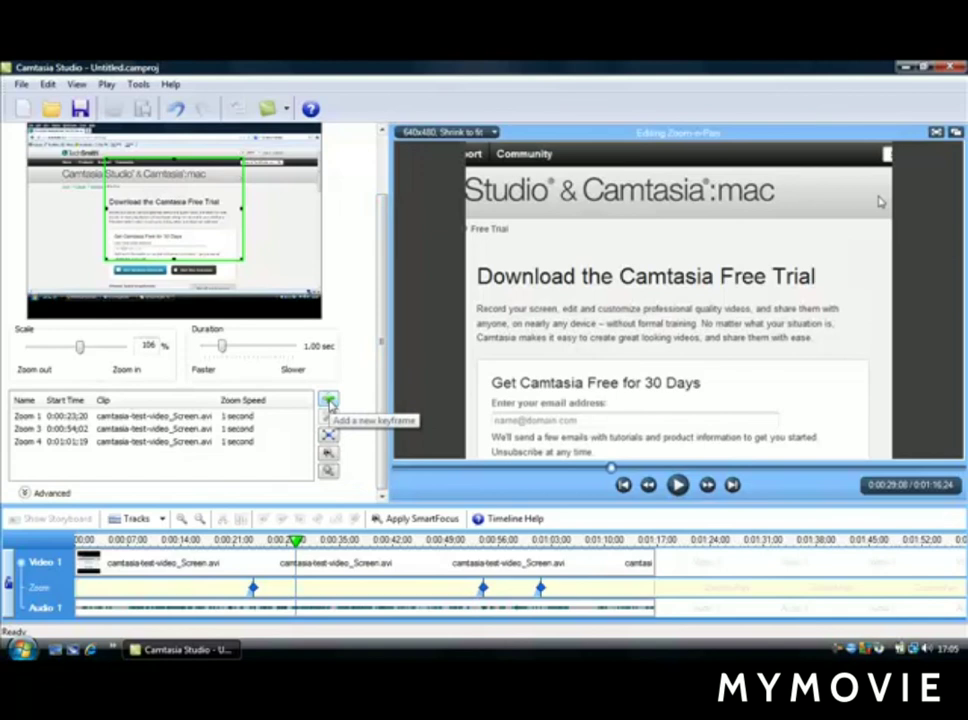
{"action": "left_click", "coordinate": [330, 401]}
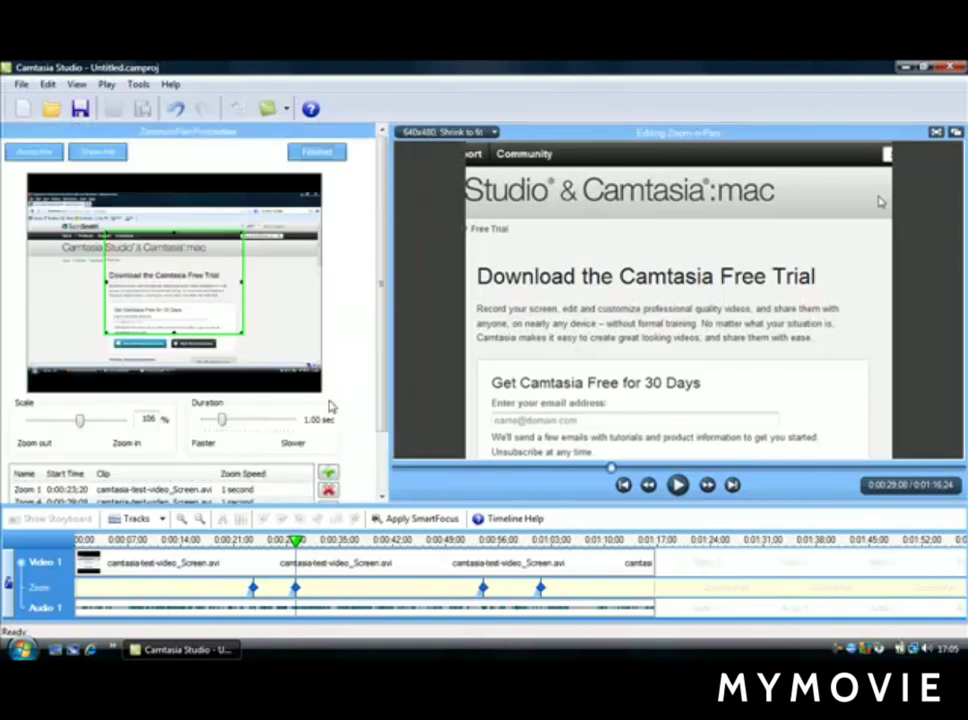
{"action": "scroll", "coordinate": [380, 352], "scroll_direction": "down", "scroll_amount": 3}
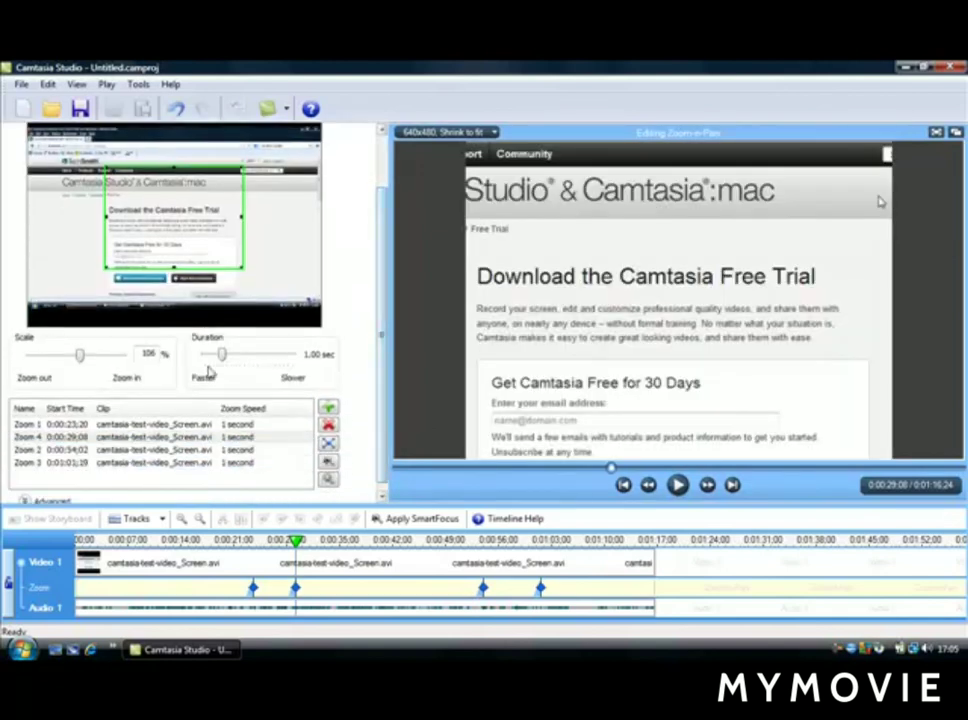
{"action": "mouse_move", "coordinate": [82, 358]}
{"action": "left_mouse_down"}
{"action": "mouse_move", "coordinate": [62, 358]}
{"action": "mouse_move", "coordinate": [71, 358]}
{"action": "left_mouse_up"}
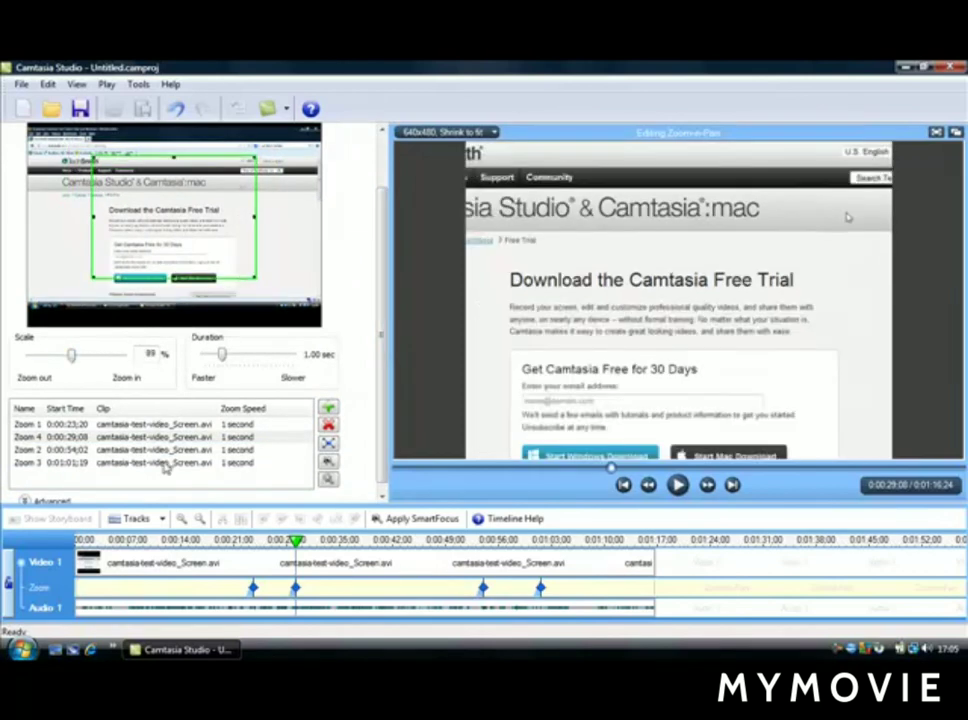
- Adjust the scale of the keyframe at 0:01:01;19, ending at 50%, and finish the Zoom-n-Pan editing
{"action": "left_click", "coordinate": [164, 463]}
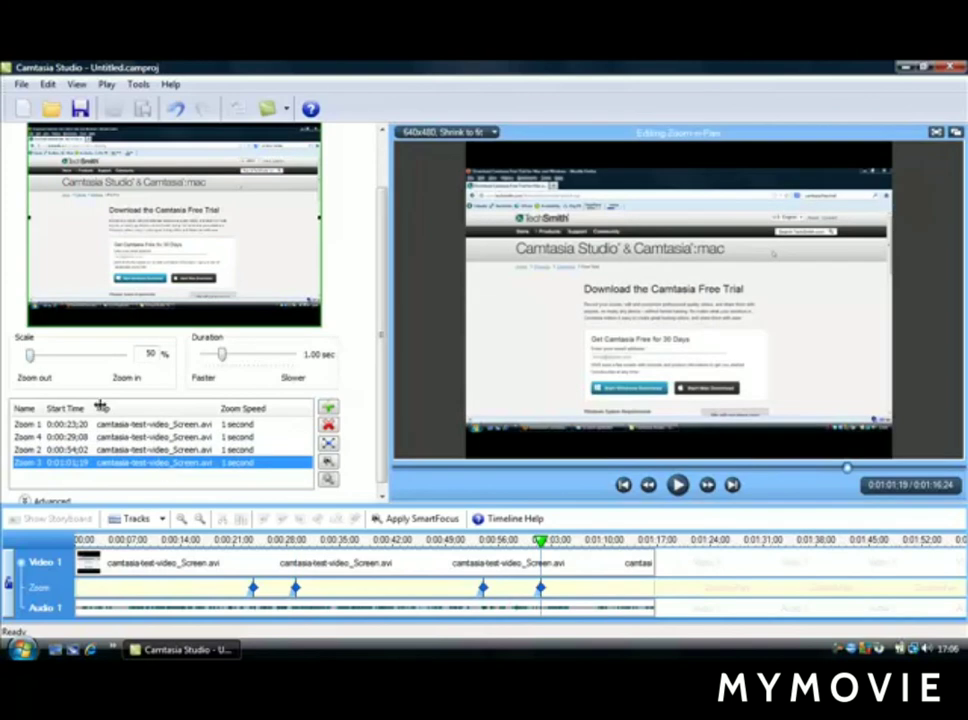
{"action": "left_click", "coordinate": [153, 465]}
{"action": "left_click_drag", "start_coordinate": [49, 360], "coordinate": [33, 358]}
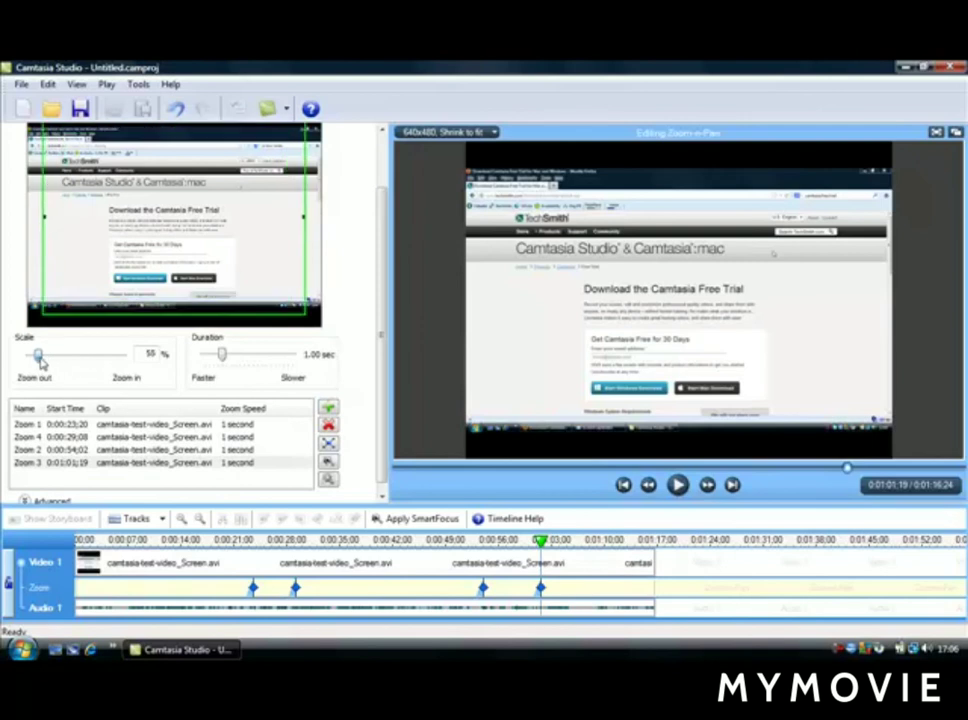
{"action": "left_click", "coordinate": [140, 450]}
{"action": "left_click", "coordinate": [145, 463]}
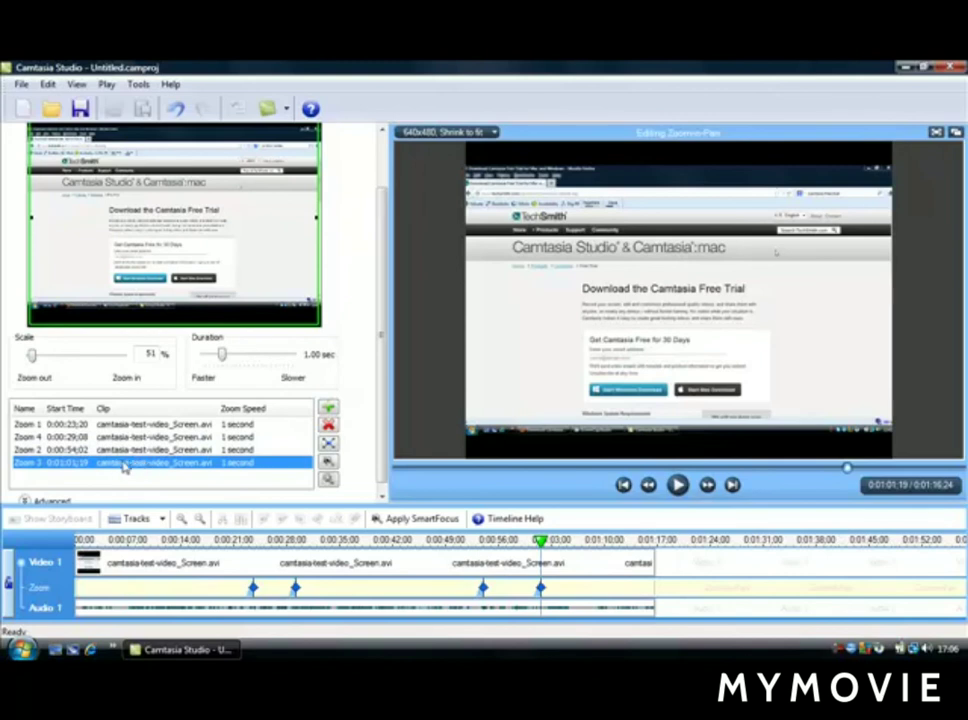
{"action": "mouse_move", "coordinate": [32, 355]}
{"action": "left_mouse_down"}
{"action": "mouse_move", "coordinate": [50, 365]}
{"action": "mouse_move", "coordinate": [30, 362]}
{"action": "left_mouse_up"}
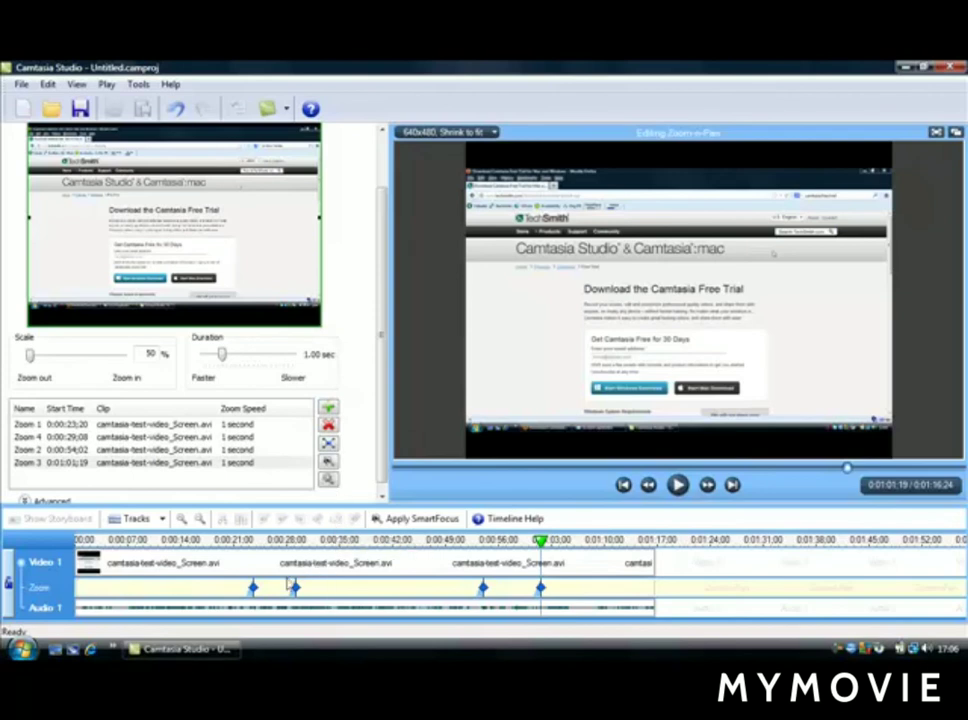
{"action": "scroll", "coordinate": [352, 237], "scroll_direction": "up", "scroll_amount": 2}
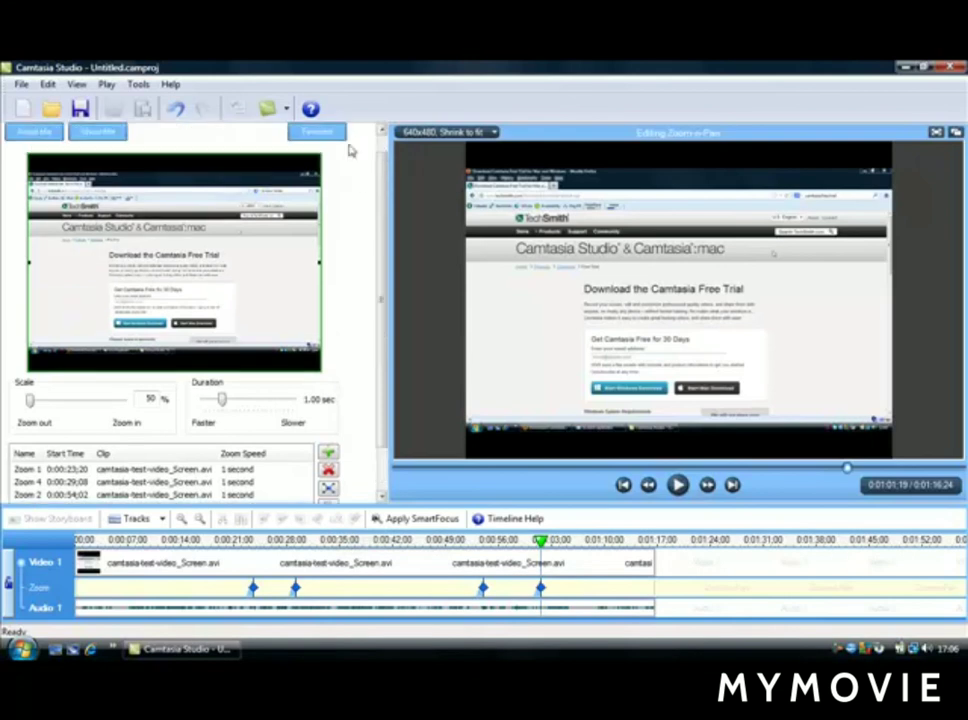
{"action": "left_click", "coordinate": [315, 131]}
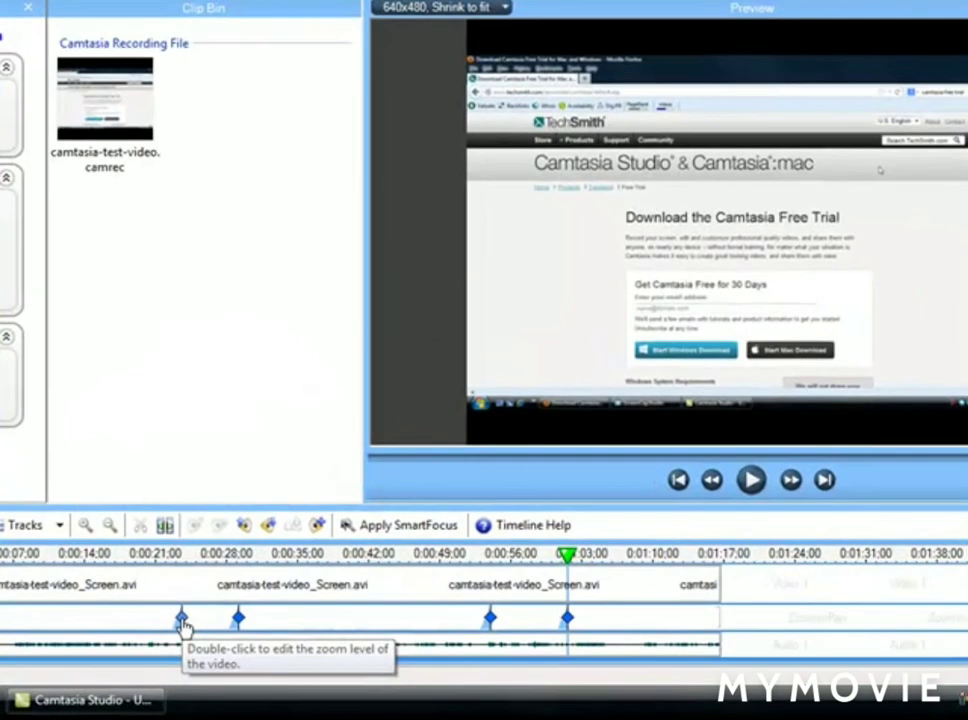
- Delete the first zoom keyframe from the timeline's zoom track and confirm the deletion
{"action": "right_click", "coordinate": [182, 625]}
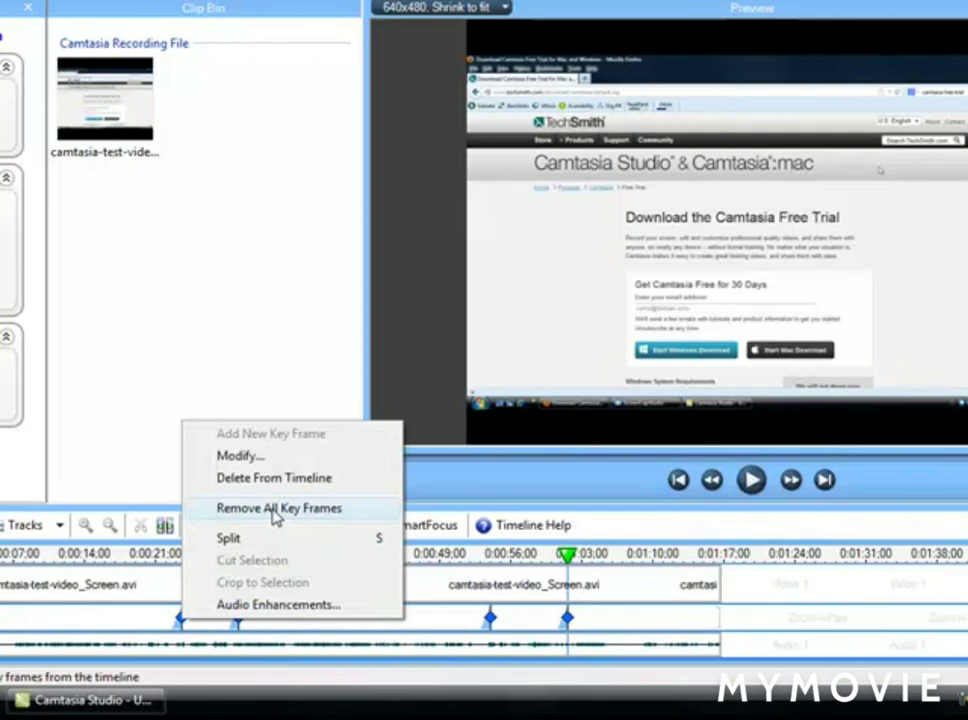
{"action": "left_click", "coordinate": [283, 481]}
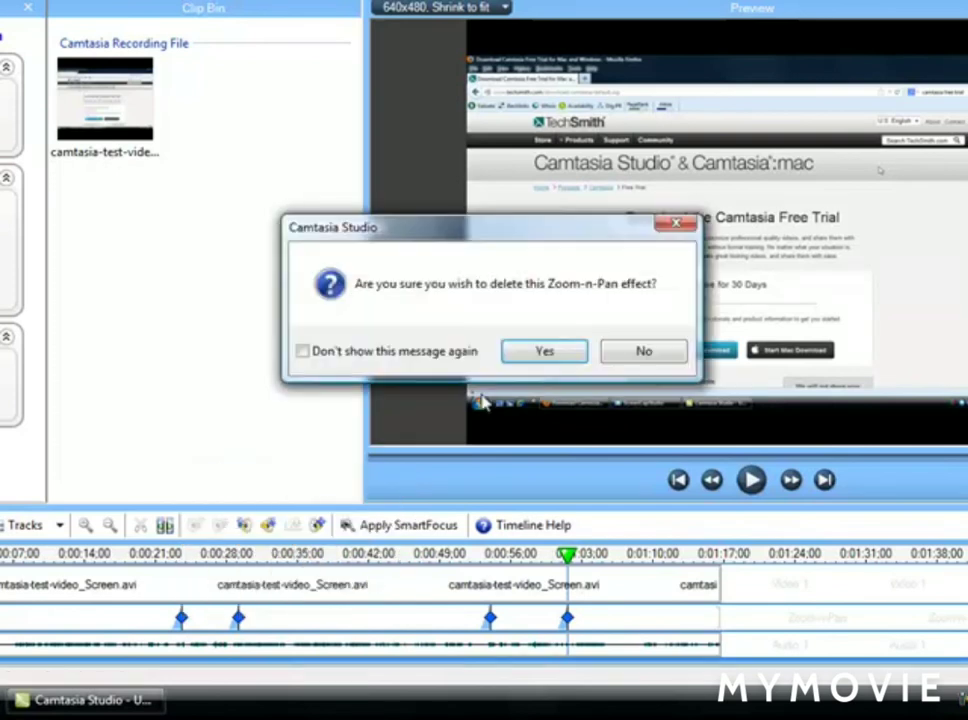
{"action": "left_click", "coordinate": [532, 355]}
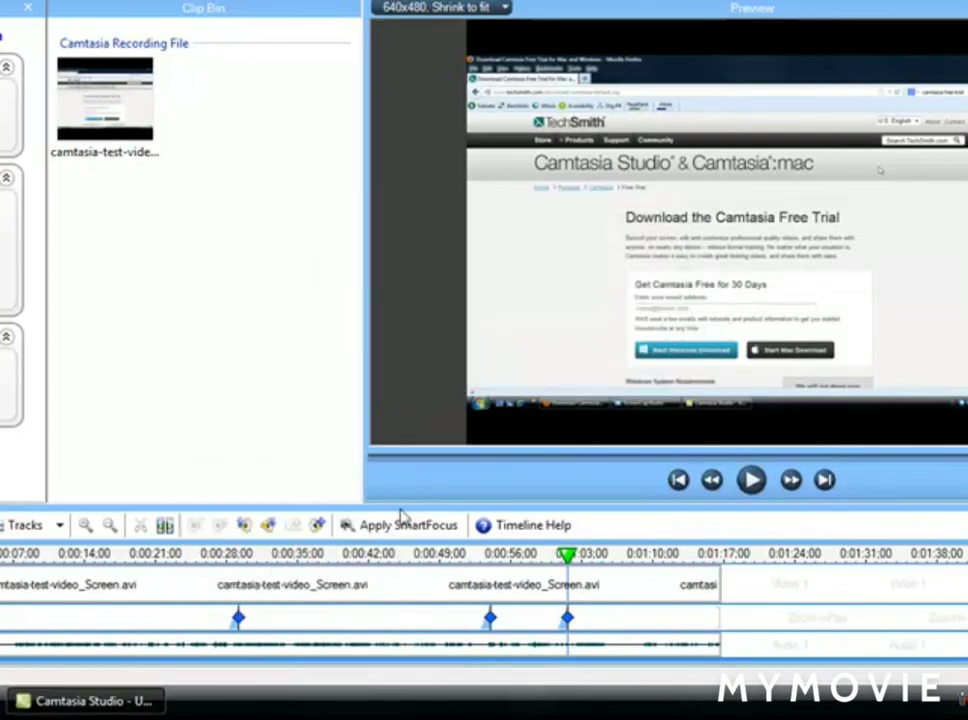
- Remove all remaining zoom keyframes from the timeline and confirm the removal
{"action": "right_click", "coordinate": [307, 620]}
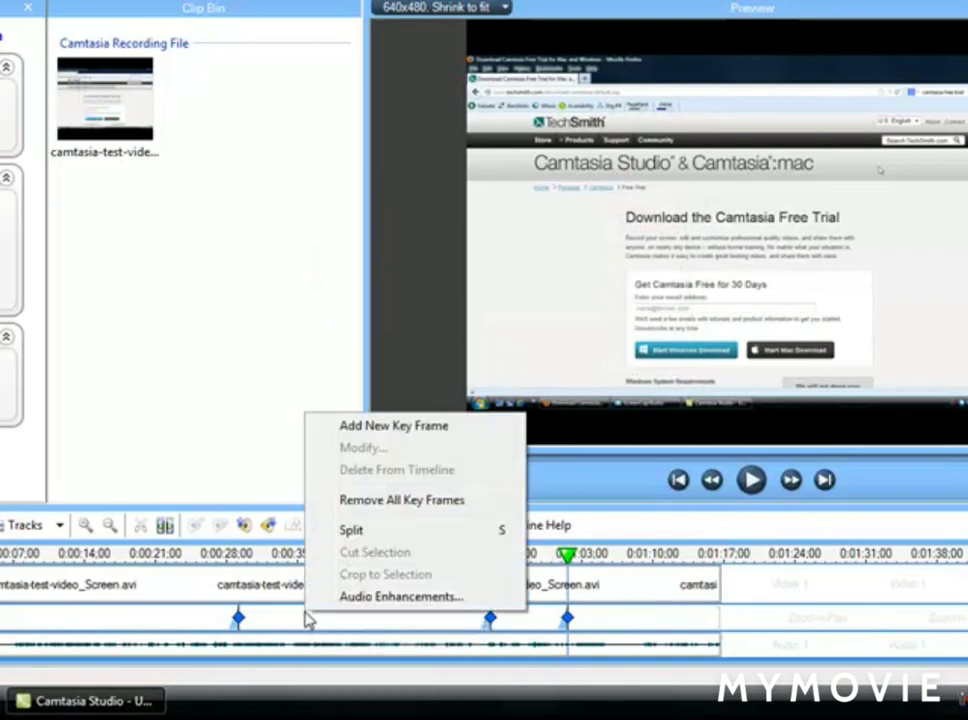
{"action": "left_click", "coordinate": [398, 500]}
{"action": "left_click", "coordinate": [545, 356]}
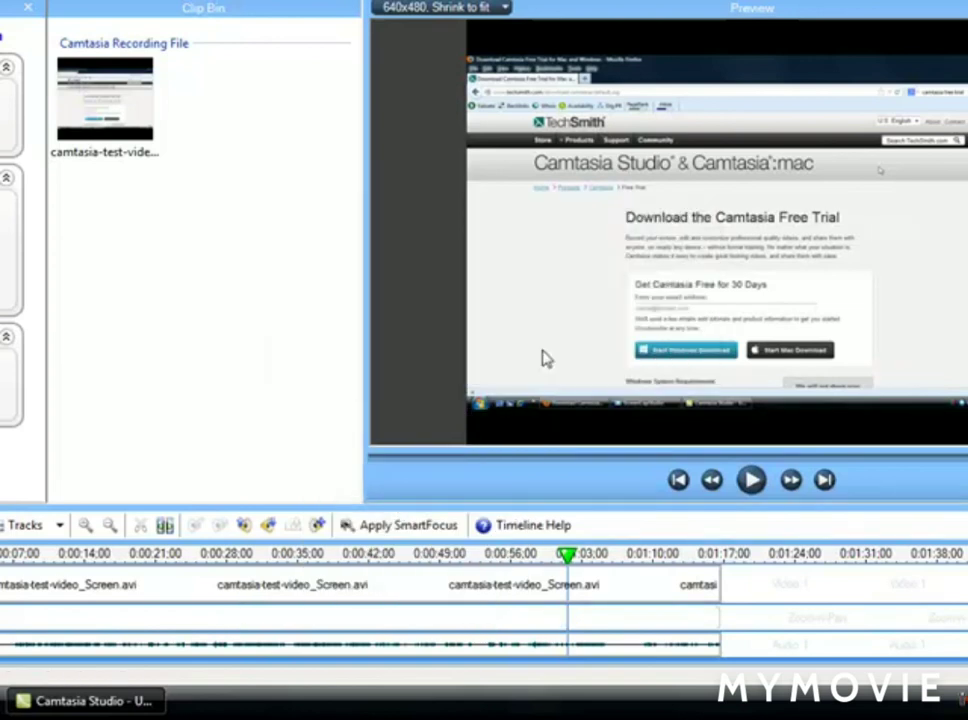